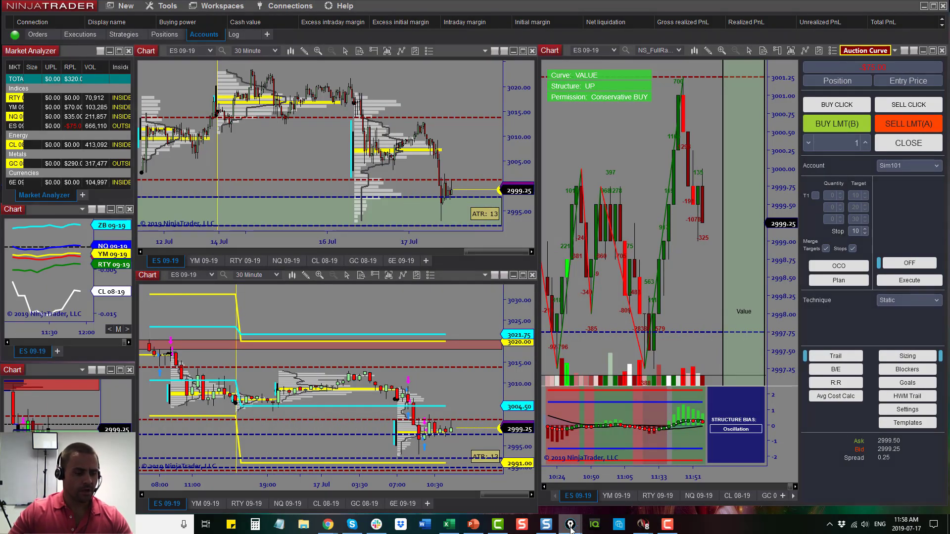
Maximize the upper ES weekly profile chart and compress its time axis to show more days.
click(570, 525)
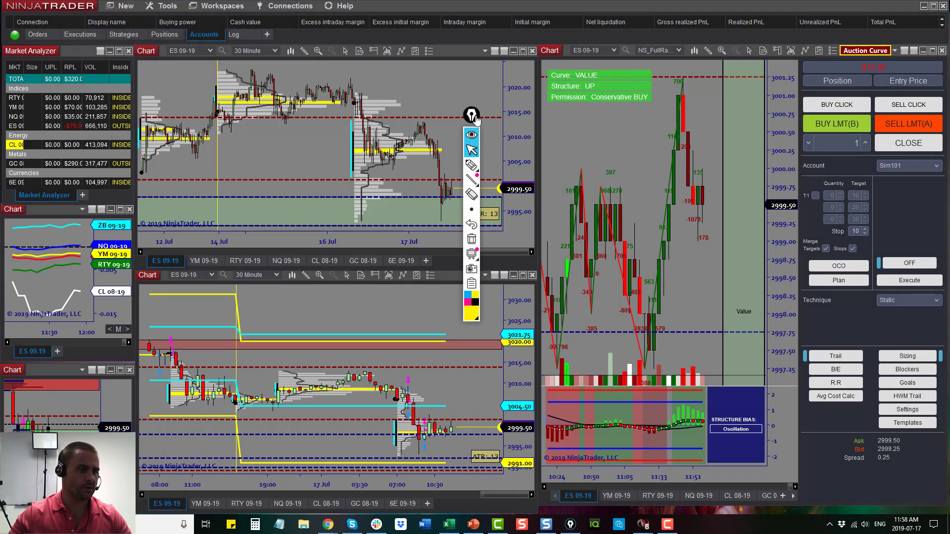
click(571, 526)
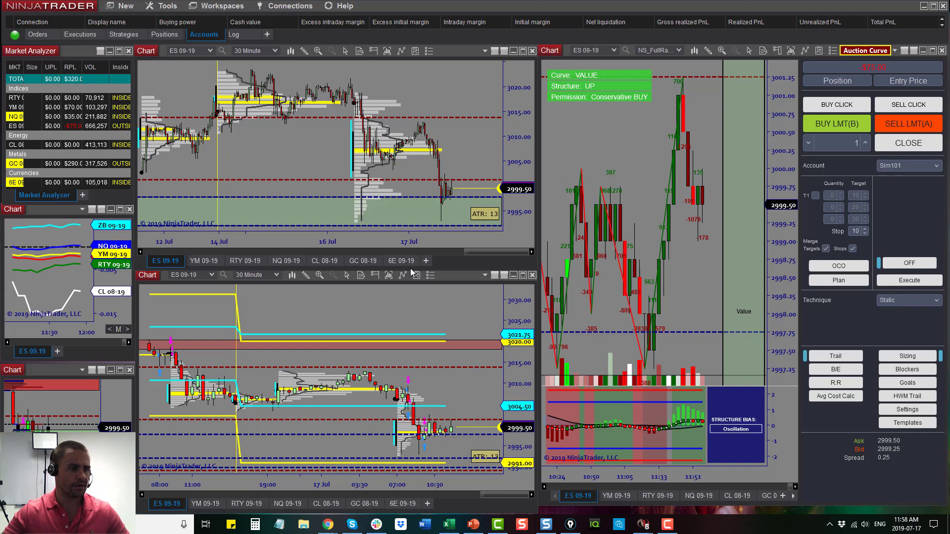
click(523, 51)
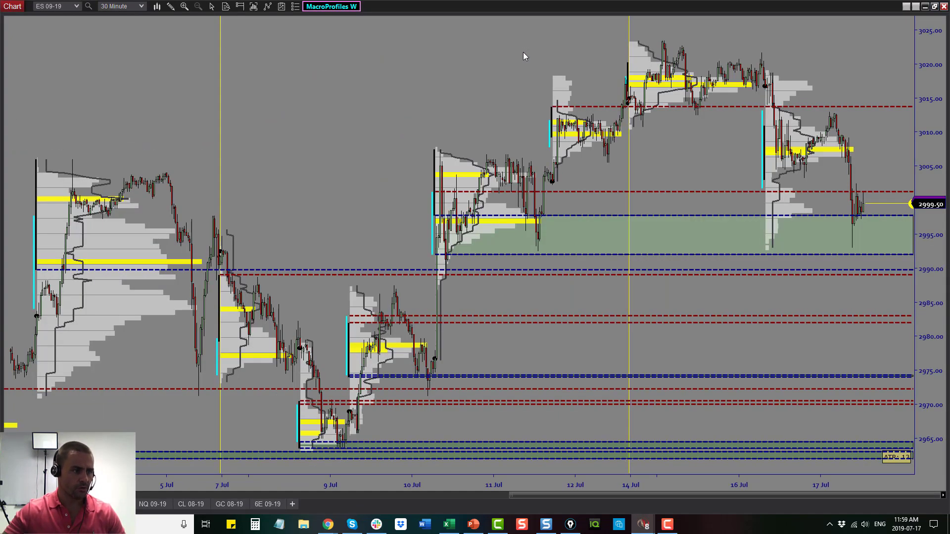
drag(664, 170, 647, 171)
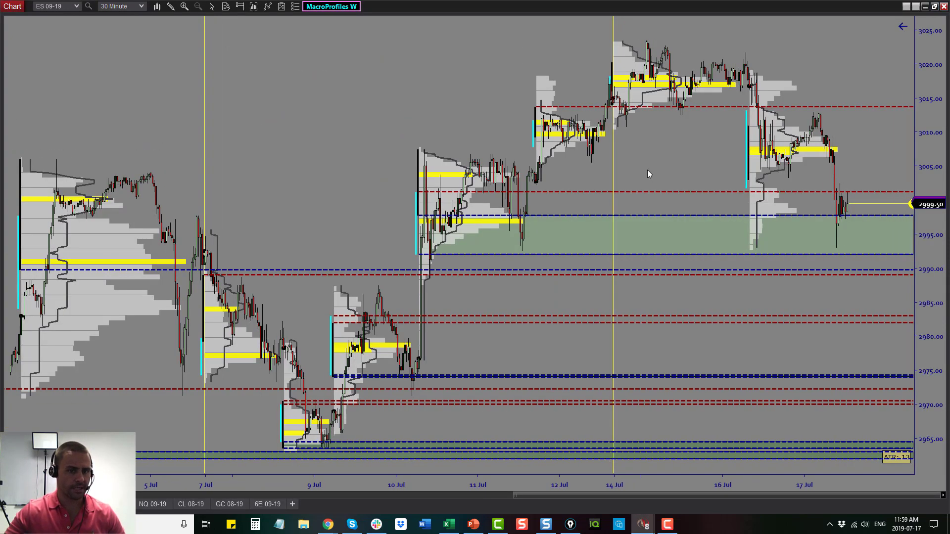
drag(581, 483, 482, 481)
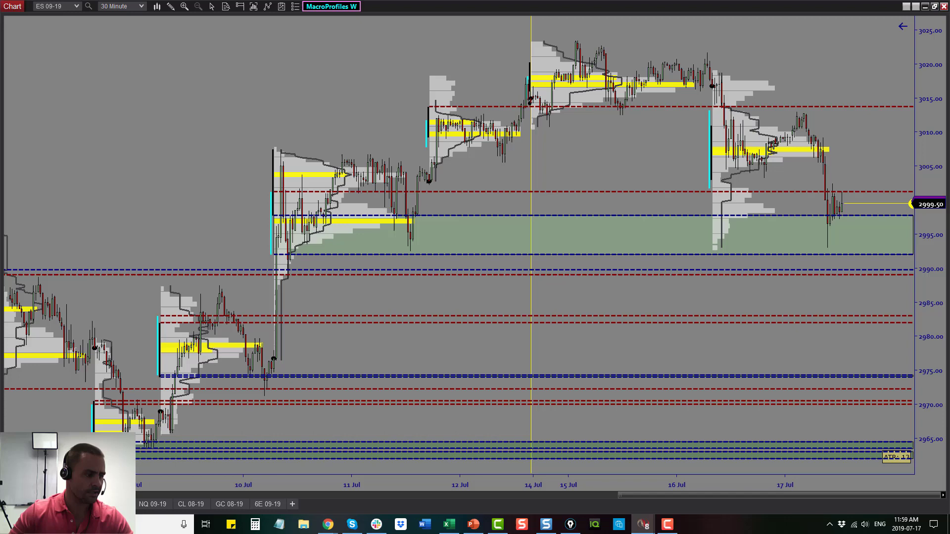
Page through YM 09-19 and RTY 09-19 to NQ 09-19, auto-scaling its price axis.
key(ctrl+Tab)
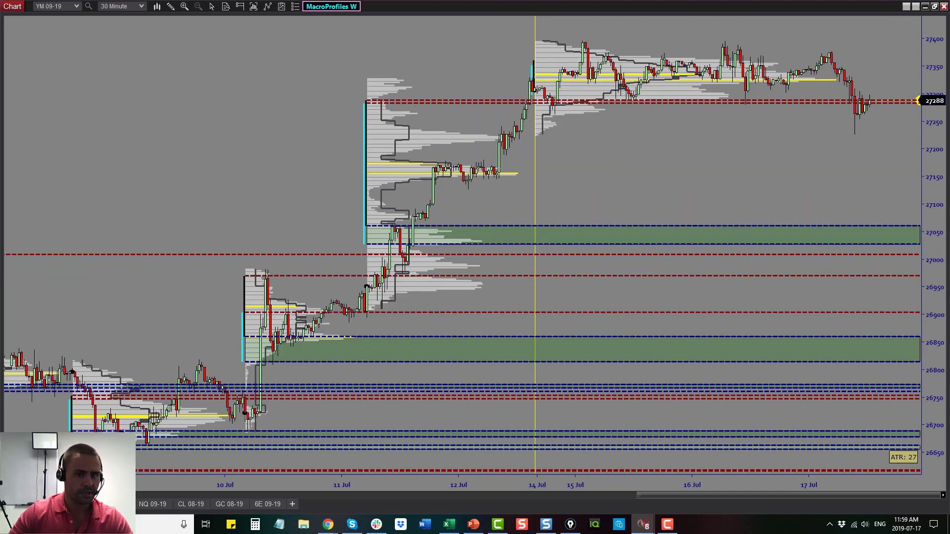
key(ctrl+Tab)
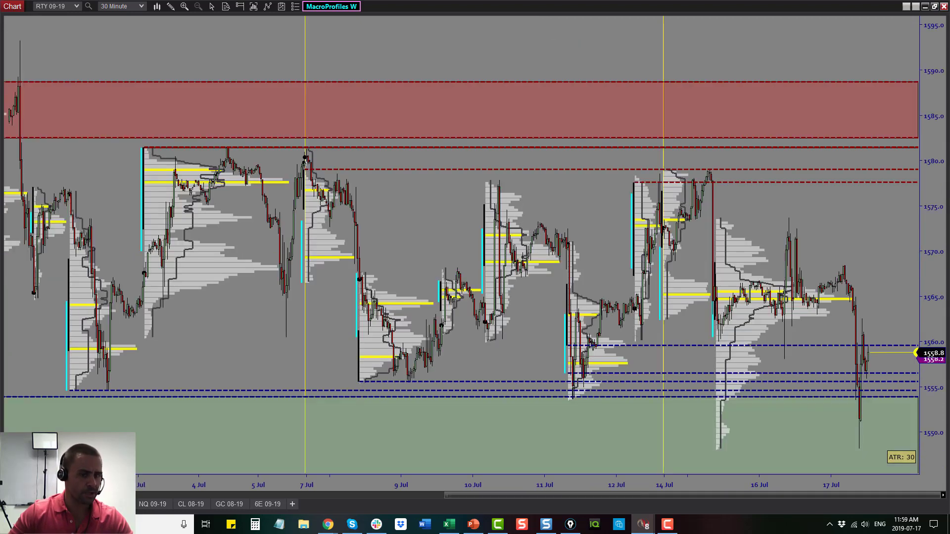
drag(850, 484, 811, 484)
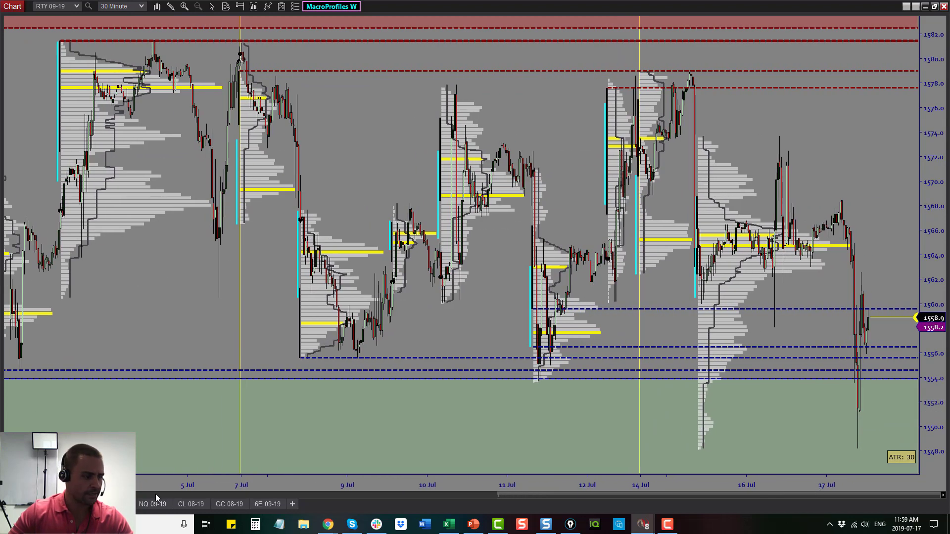
click(150, 504)
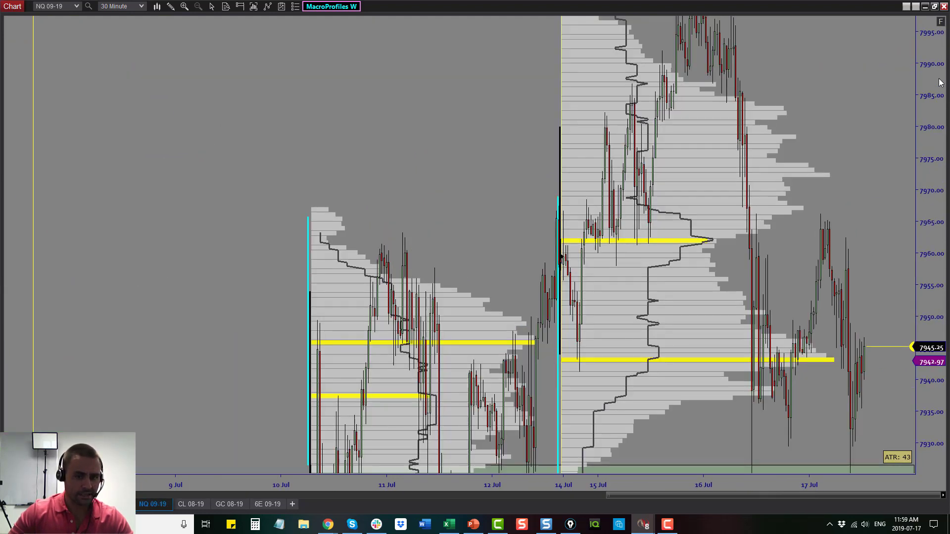
click(939, 23)
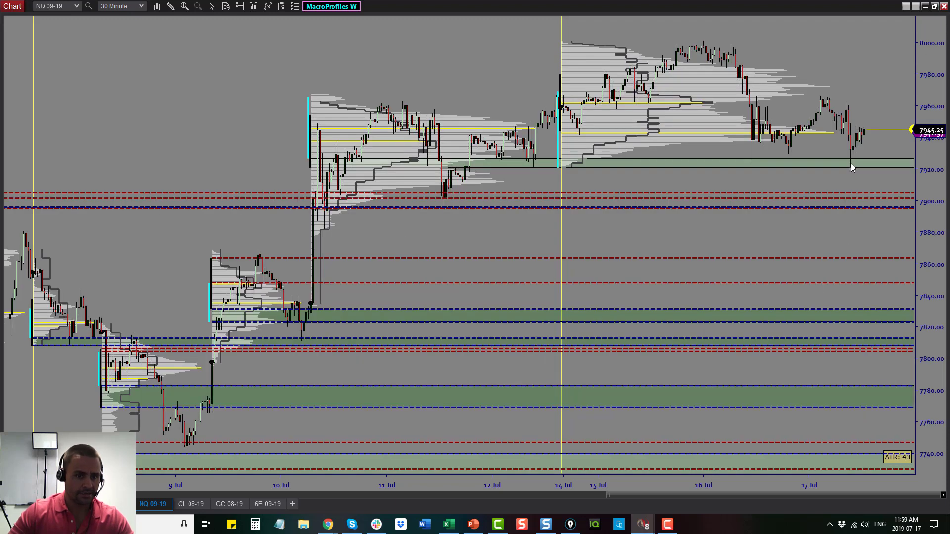
scroll(812, 489, up, 5)
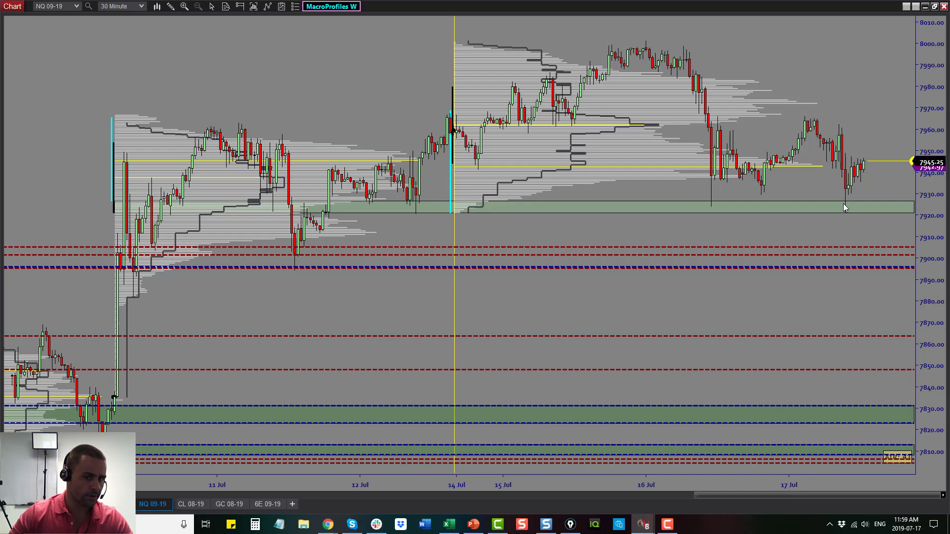
Page through the CL 08-19, GC 08-19 and 6E 09-19 charts, widening the 6E bars slightly.
click(189, 505)
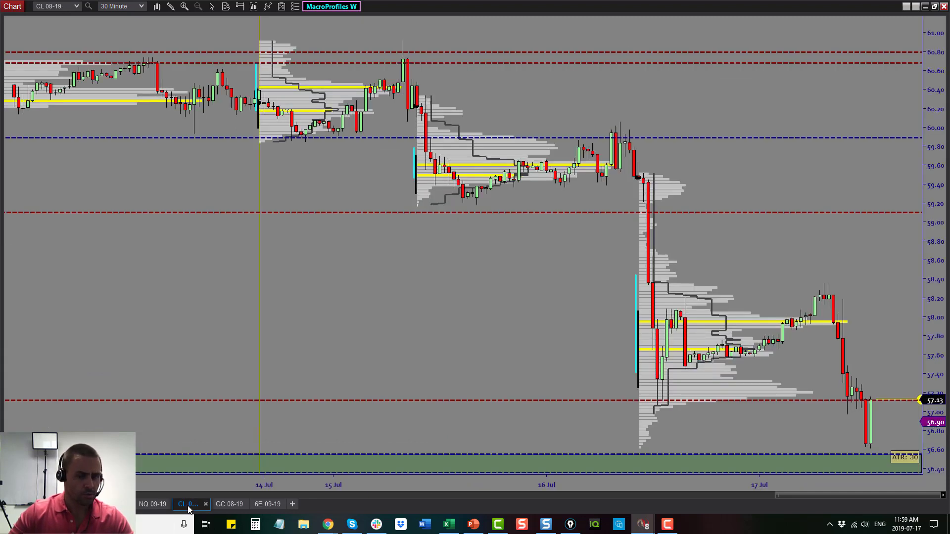
click(222, 504)
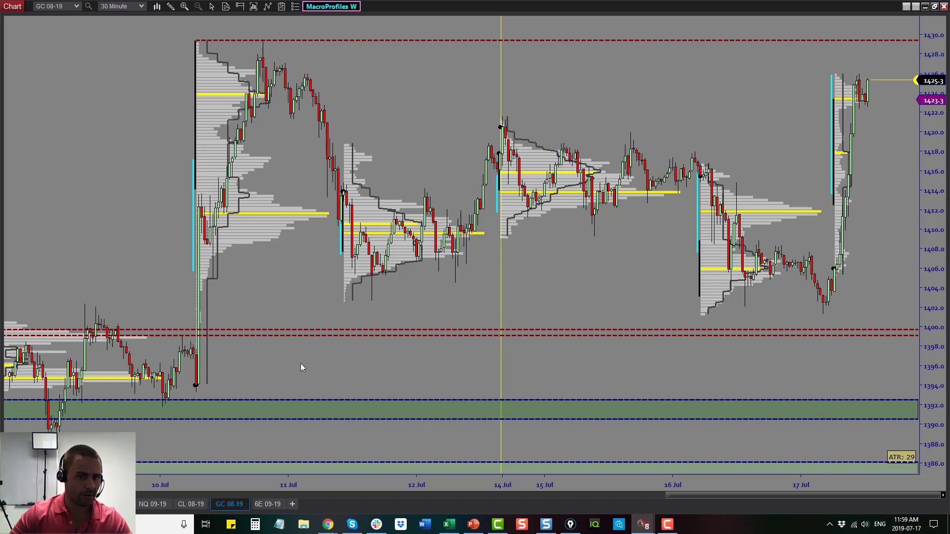
click(256, 504)
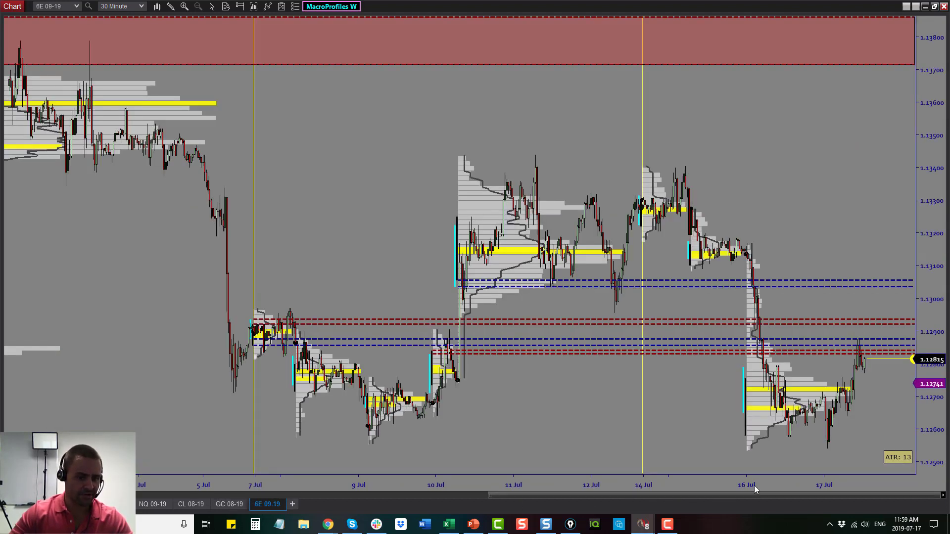
drag(756, 491, 739, 491)
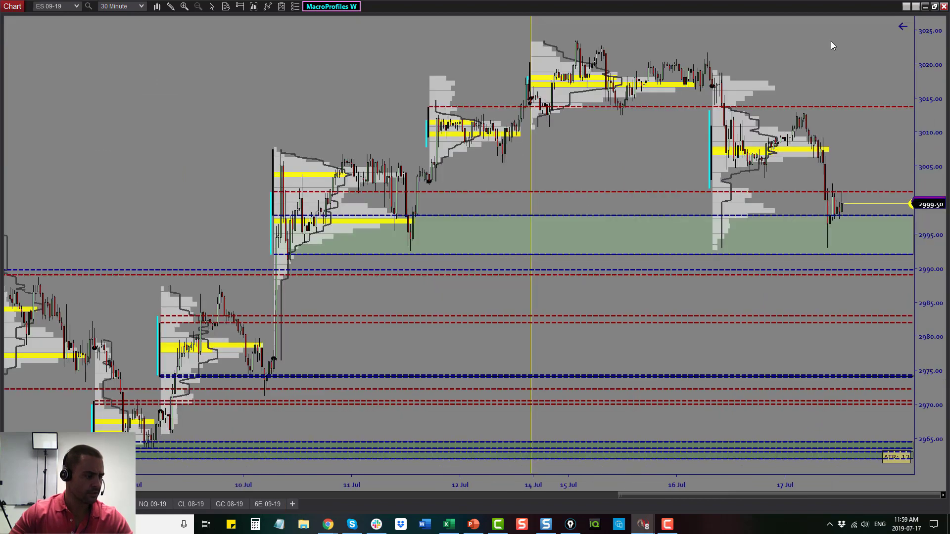
Maximize the ES 3-tick range chart and zoom in on the 07:40–08:59 bars.
click(934, 7)
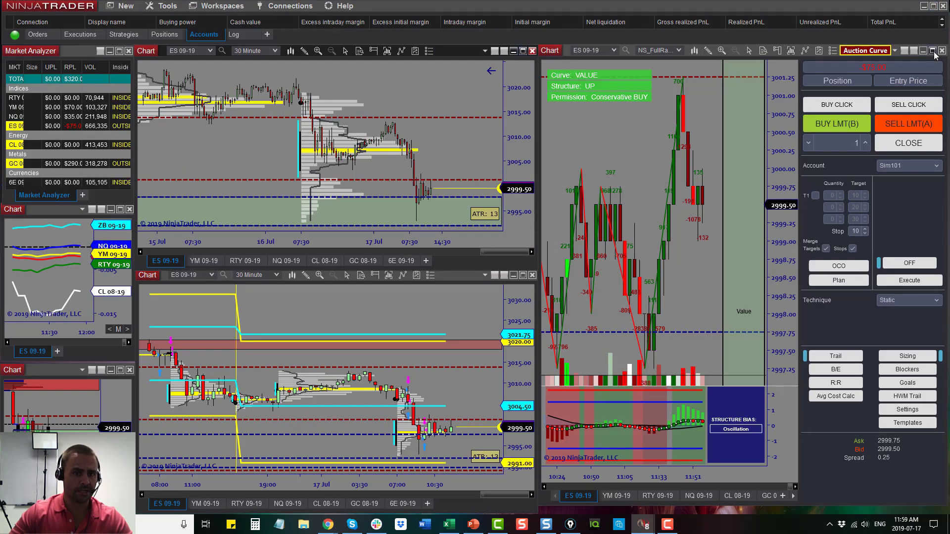
click(932, 51)
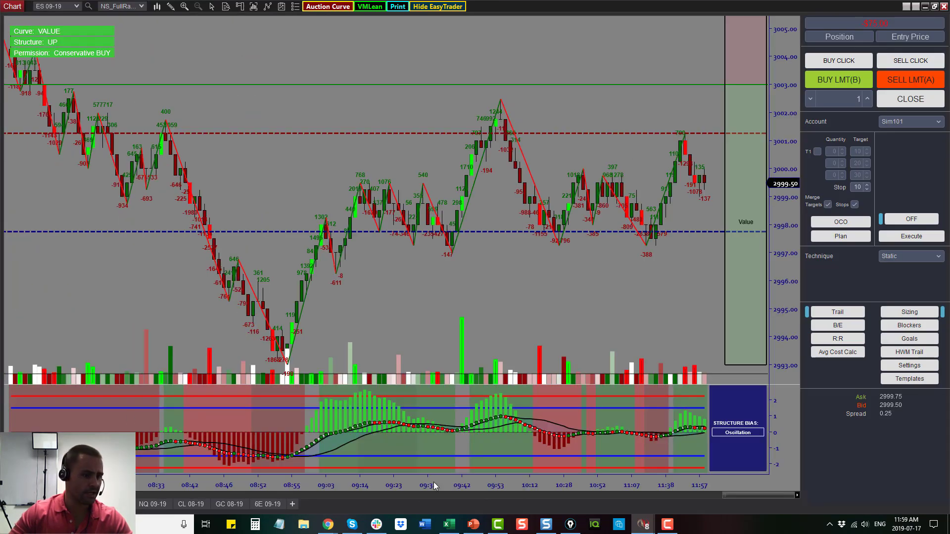
scroll(435, 481, up, 5)
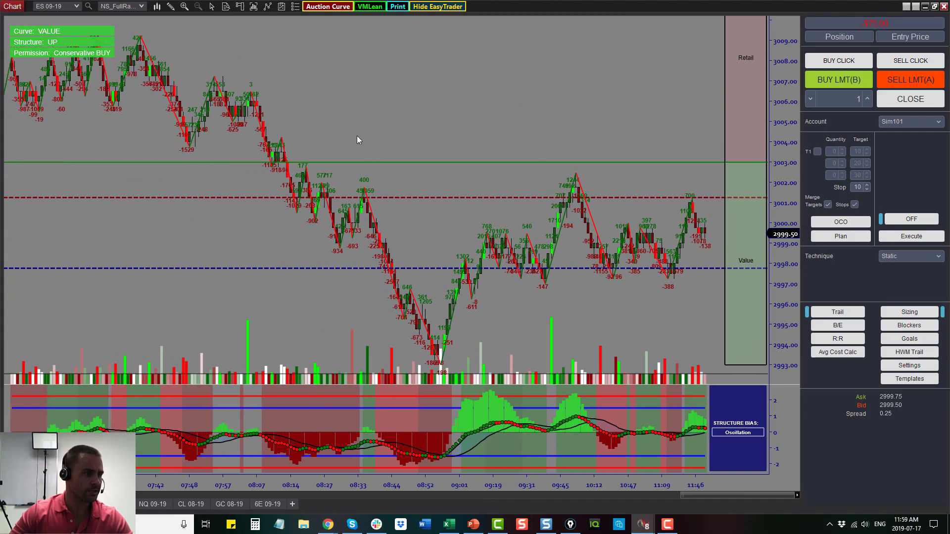
drag(358, 136, 595, 145)
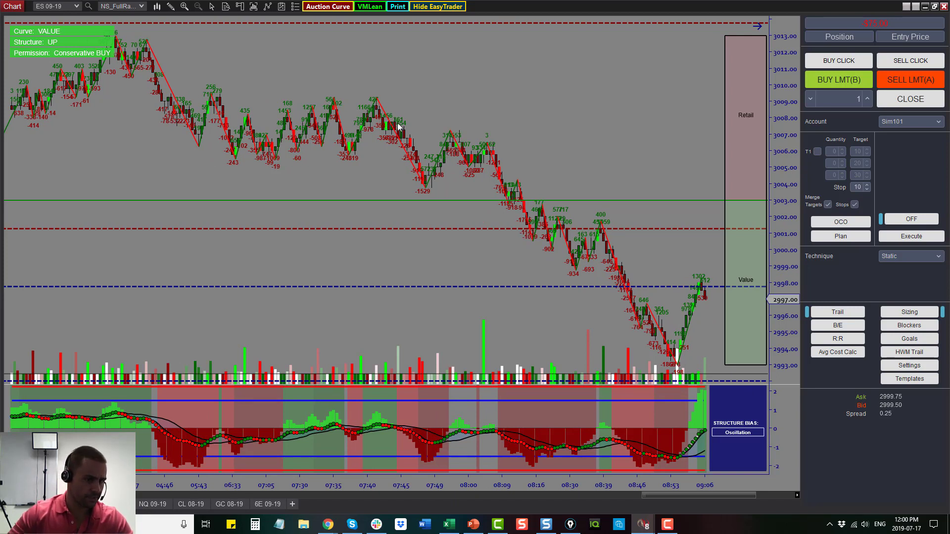
drag(593, 485, 482, 332)
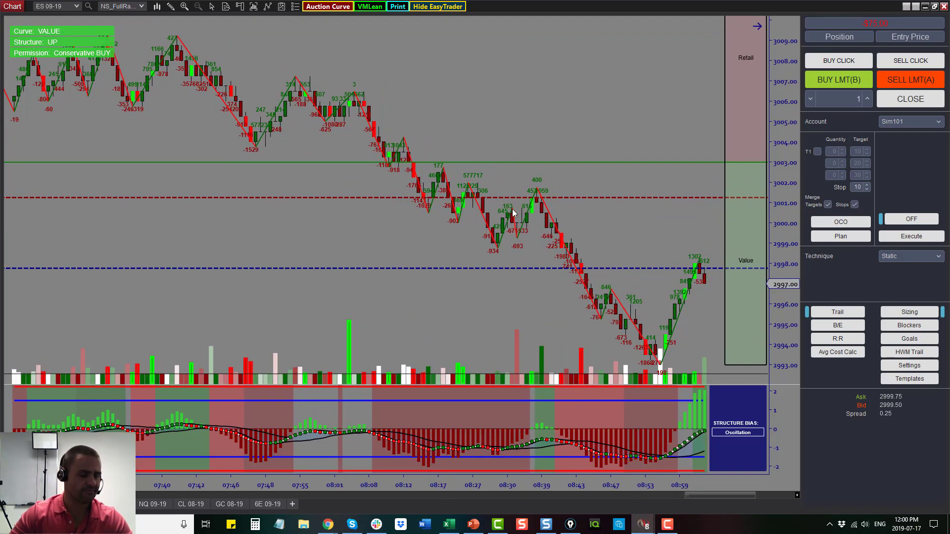
Set the ES chart's Data Series Plot executions option to Text and markers and apply it.
right_click(493, 70)
click(518, 111)
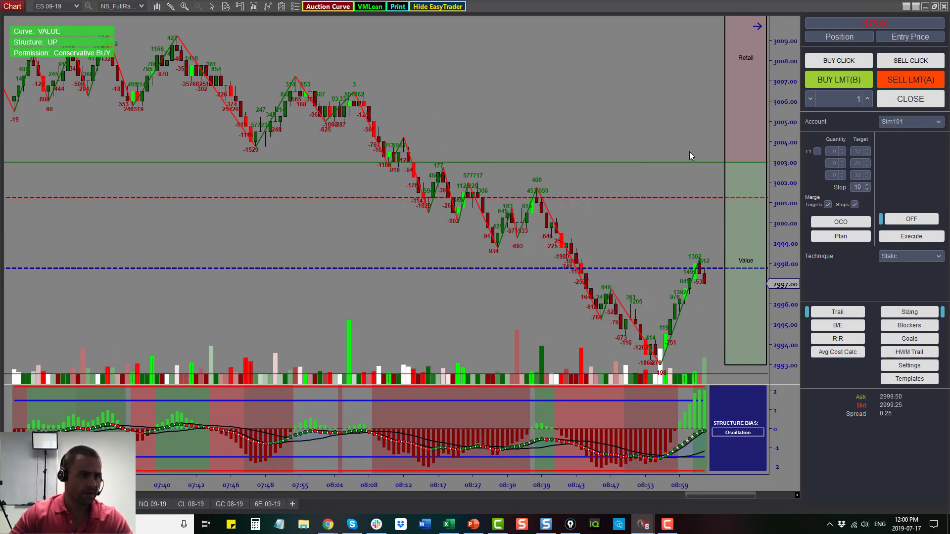
drag(734, 156, 736, 249)
click(703, 421)
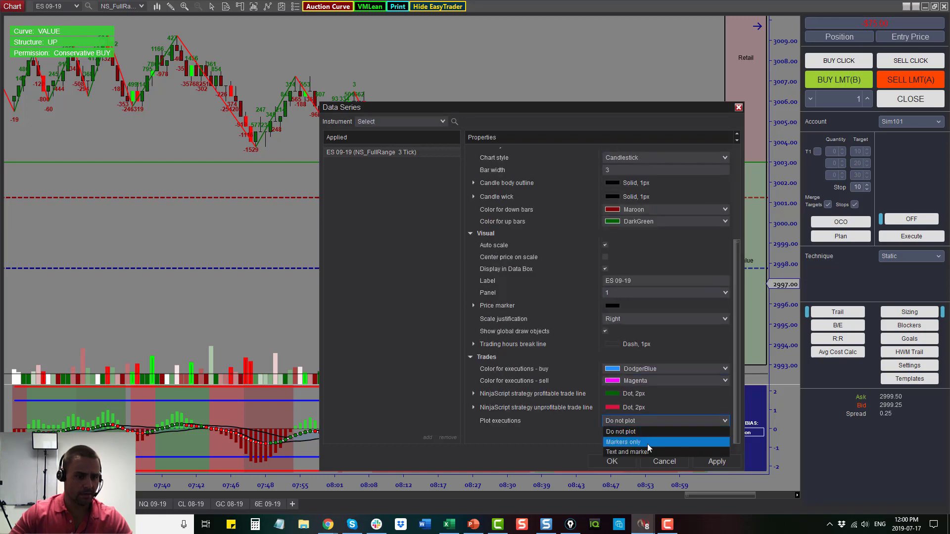
click(652, 454)
click(717, 461)
click(665, 461)
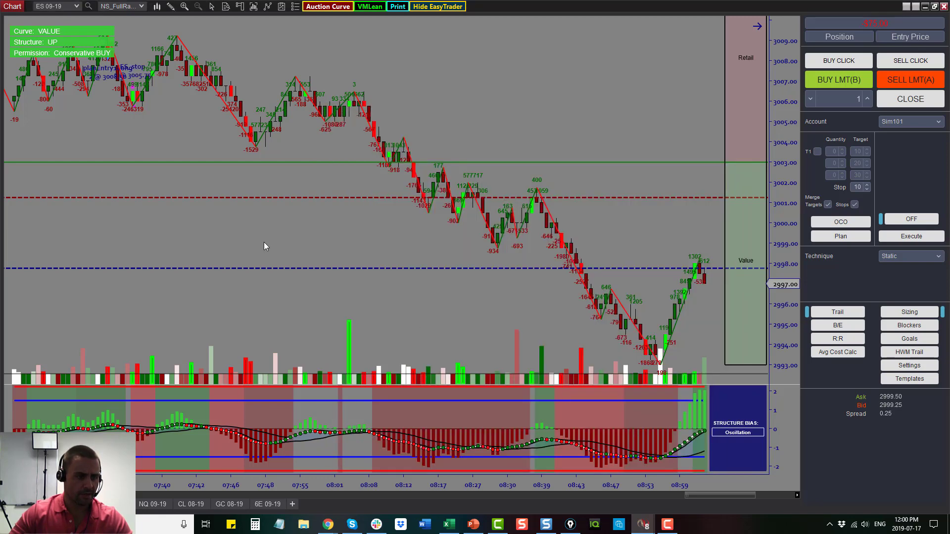
Pan through the ES planEntry1Long trade at 2996.75 and its ES_trgs exit, then return to the latest bars.
drag(175, 152, 551, 195)
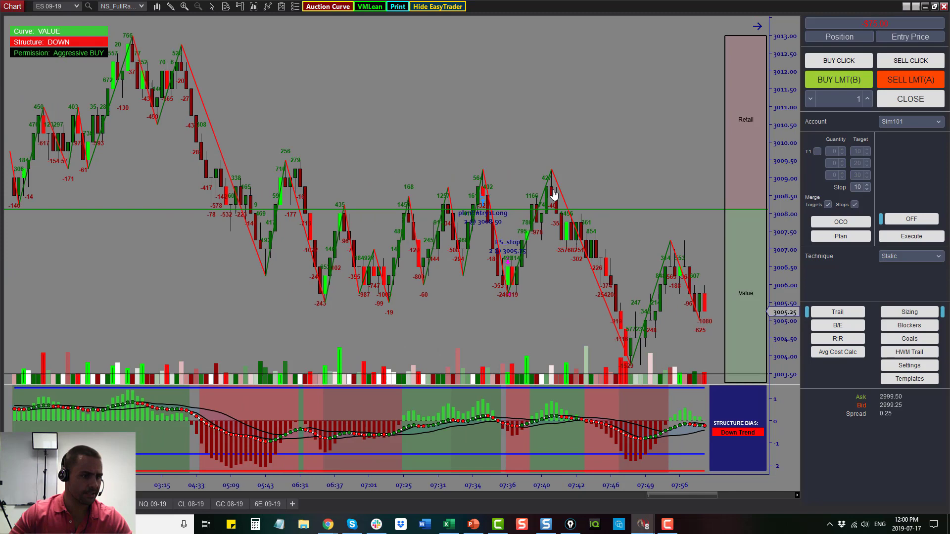
drag(500, 485, 439, 496)
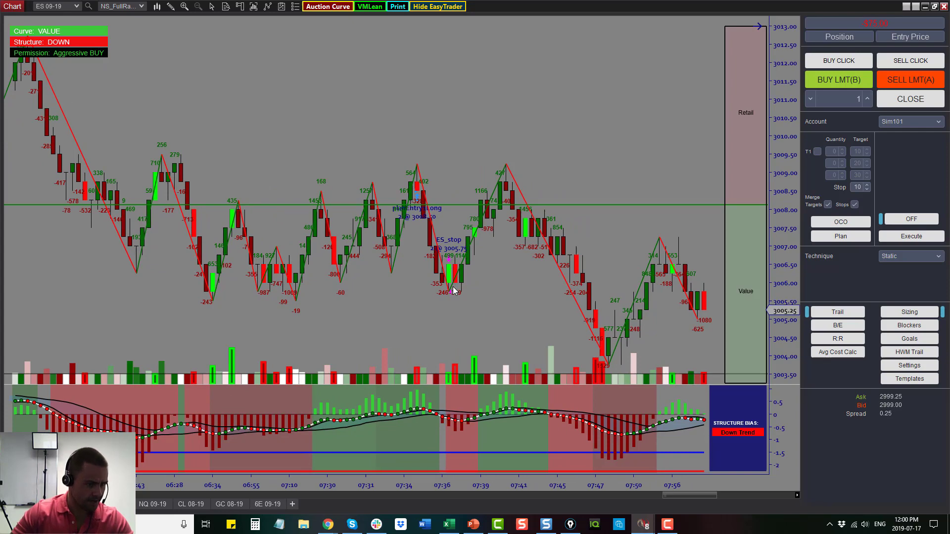
drag(477, 308, 191, 144)
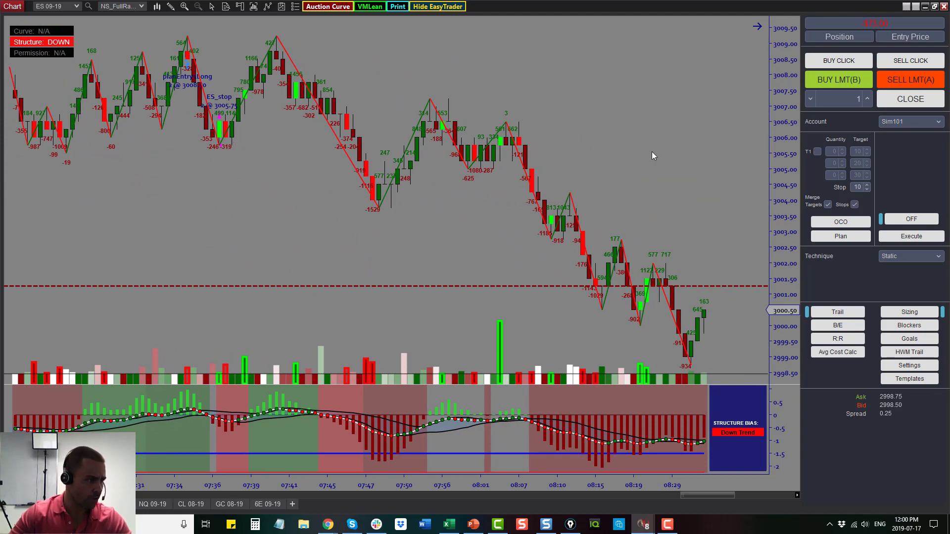
drag(651, 151, 378, 112)
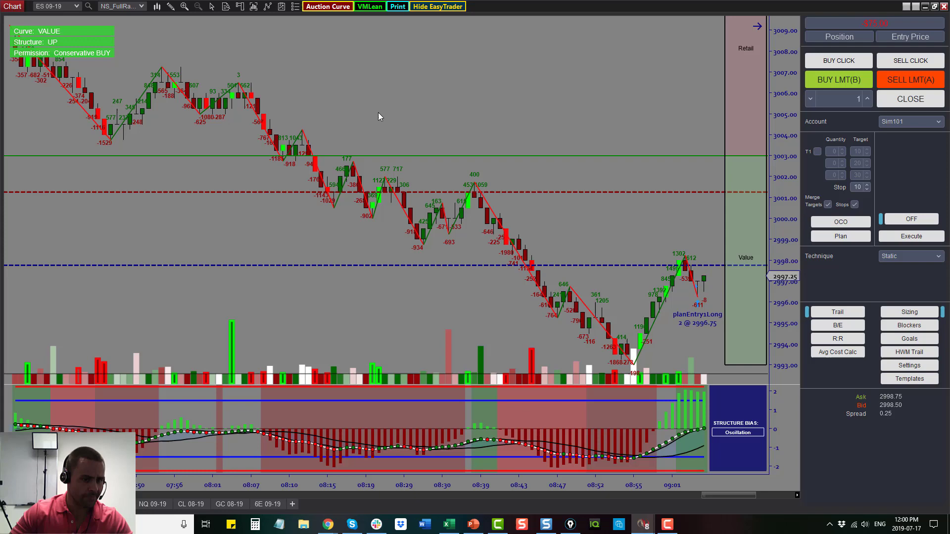
drag(652, 479, 605, 462)
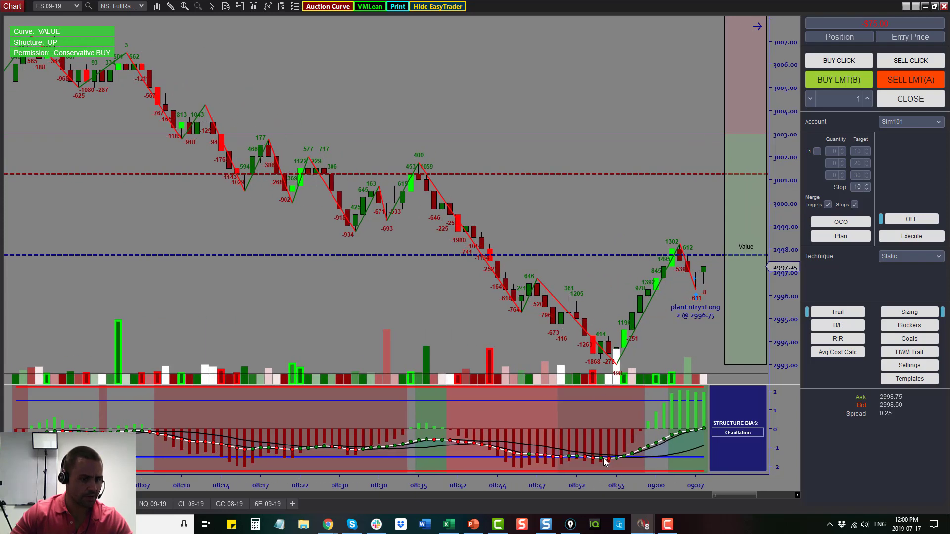
drag(588, 230, 548, 232)
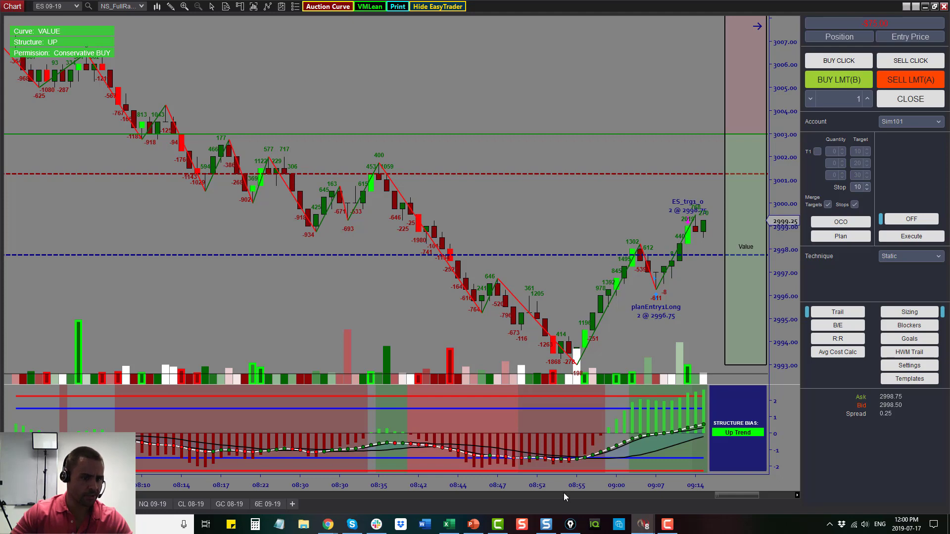
drag(562, 493, 628, 483)
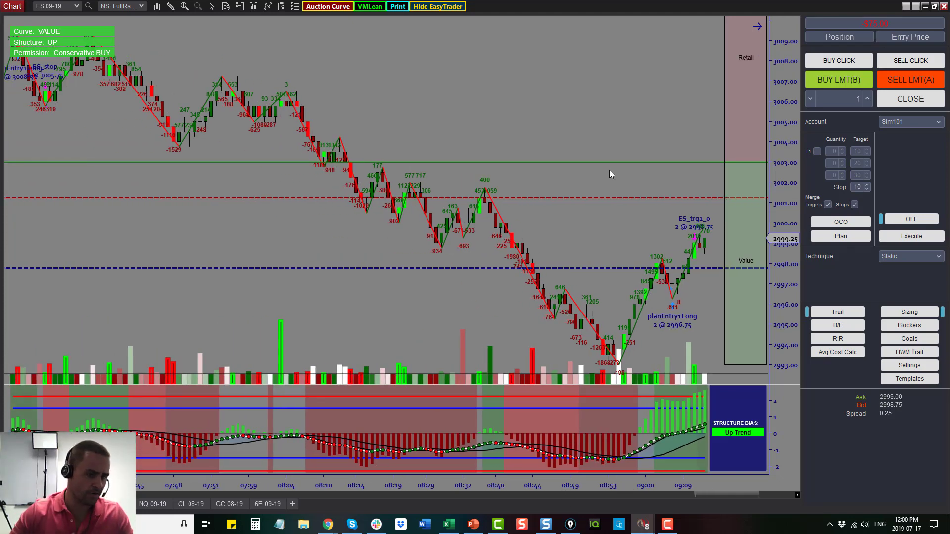
click(757, 26)
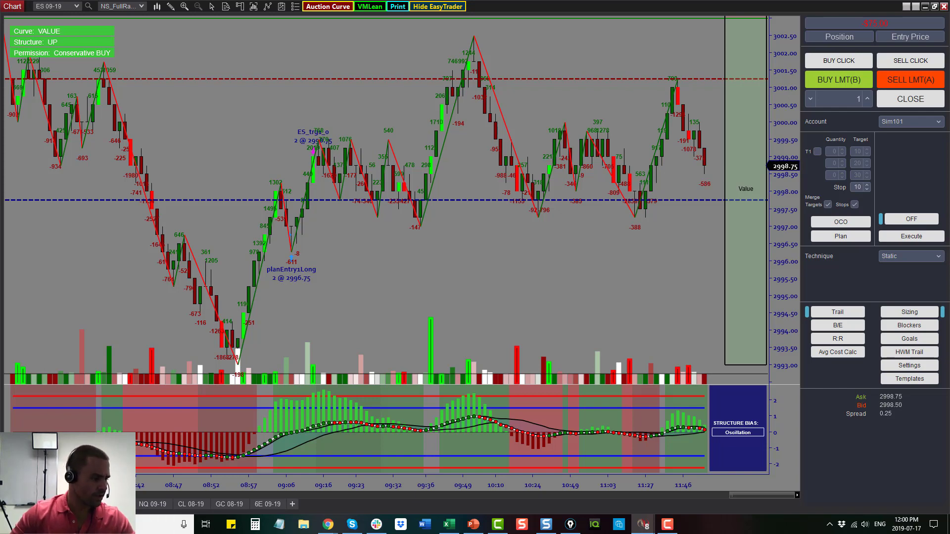
Cycle through the YM, RTY and NQ charts and settle on YM 09-19.
key(ctrl+Tab)
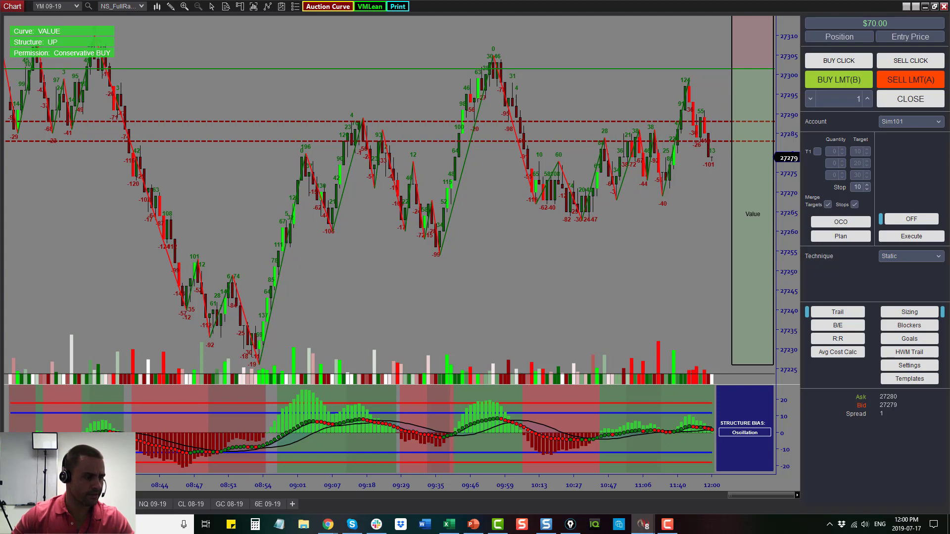
key(ctrl+Tab)
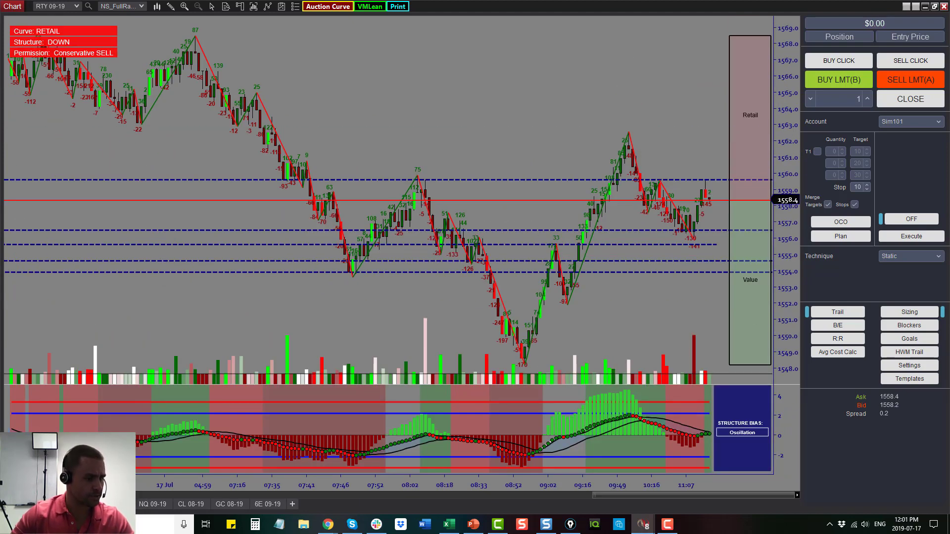
click(141, 509)
click(117, 504)
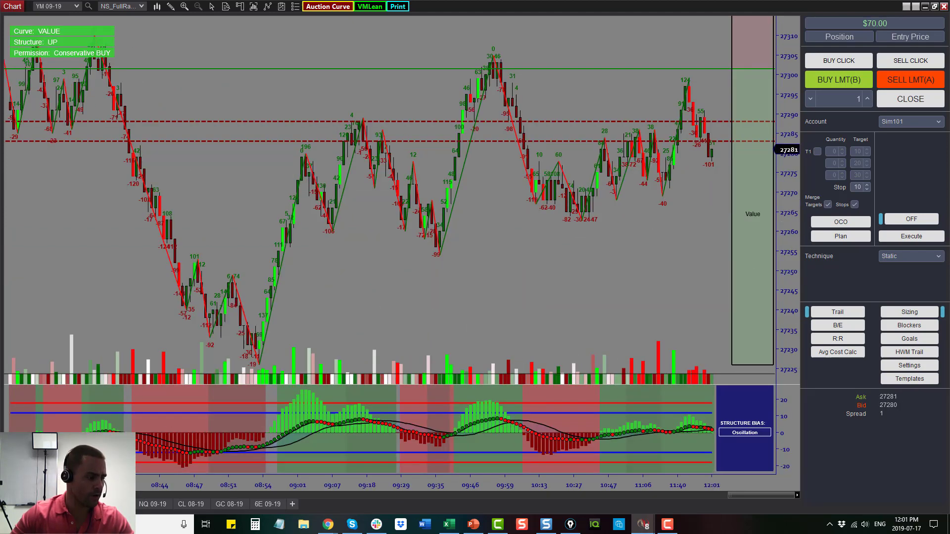
scroll(387, 322, up, 10)
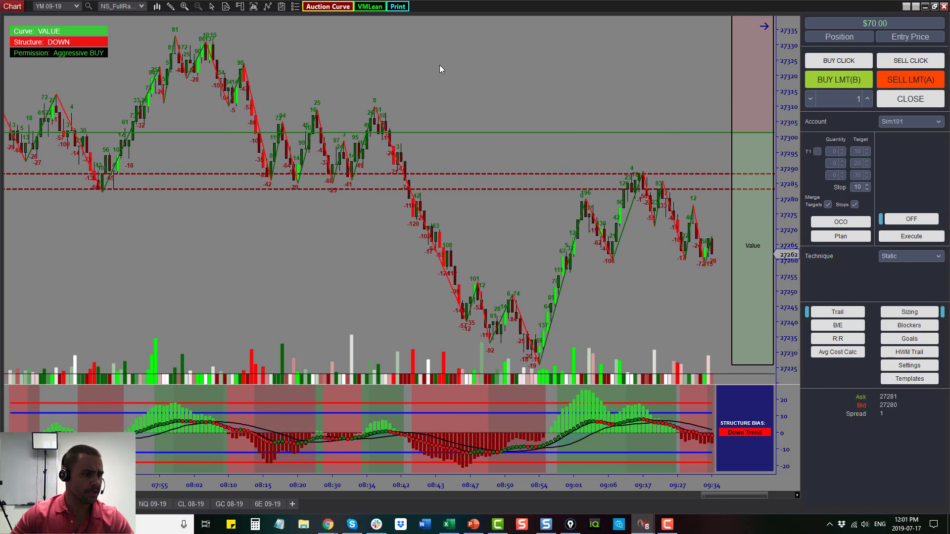
Set the YM 09-19 Data Series Plot executions option to Text and marker and apply it.
right_click(439, 65)
click(456, 111)
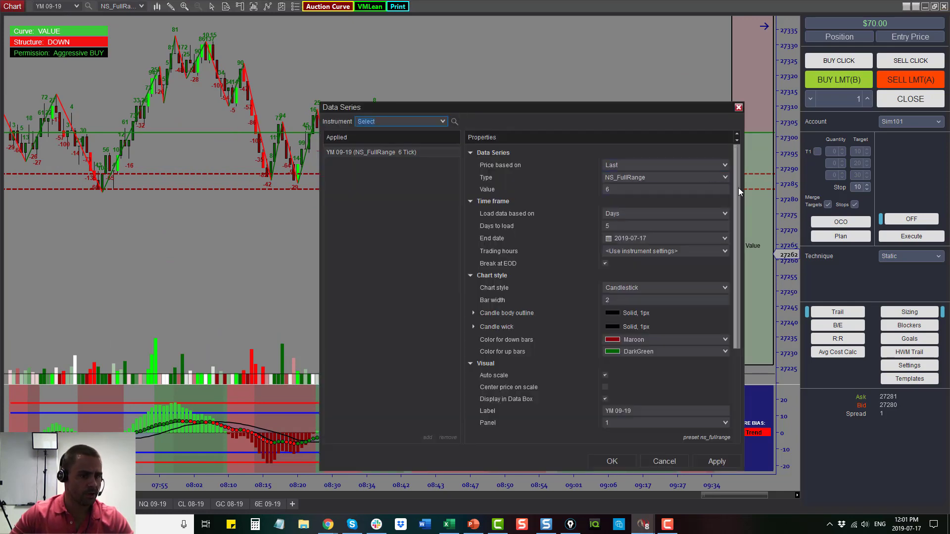
drag(738, 188, 736, 284)
click(706, 421)
click(663, 451)
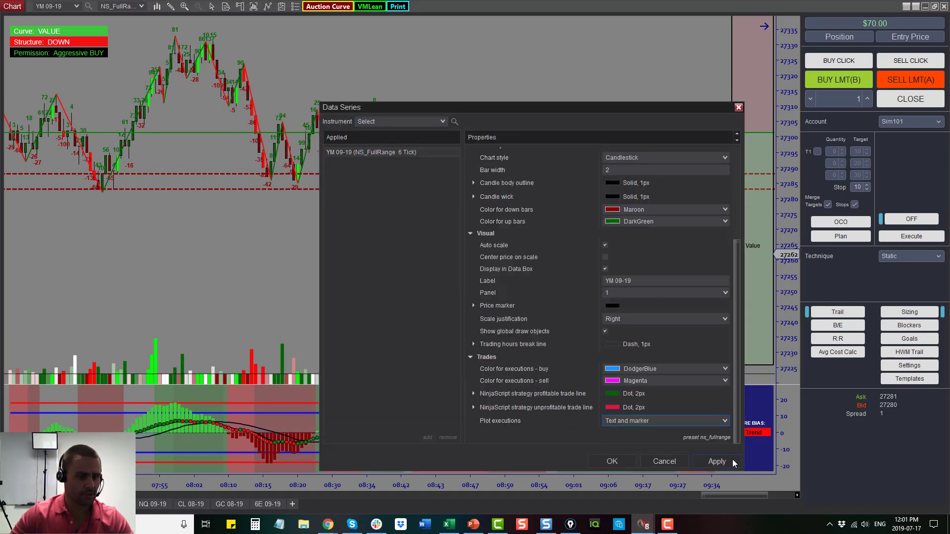
click(716, 460)
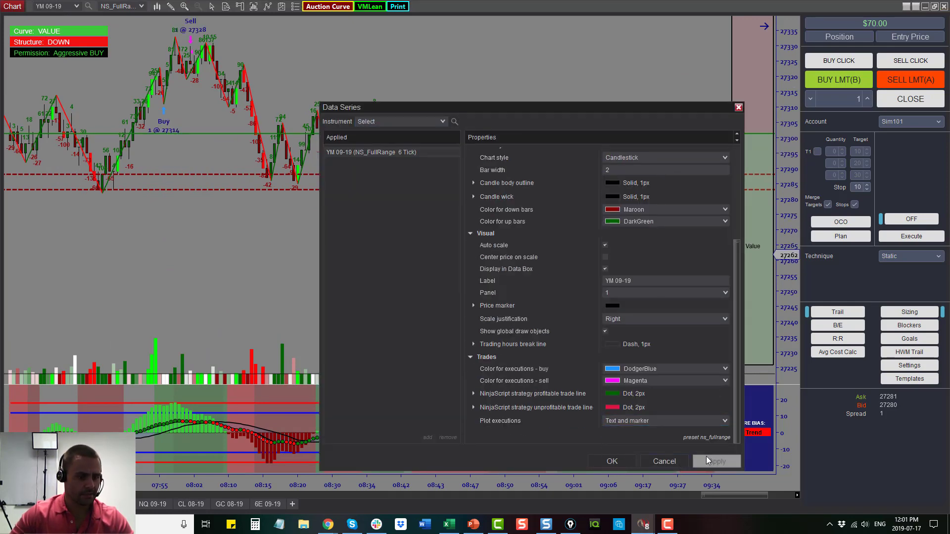
click(663, 460)
Review the YM Buy 1 @ 27314 and Sell 1 @ 27328 trades, then return to the latest bars.
drag(566, 323, 717, 335)
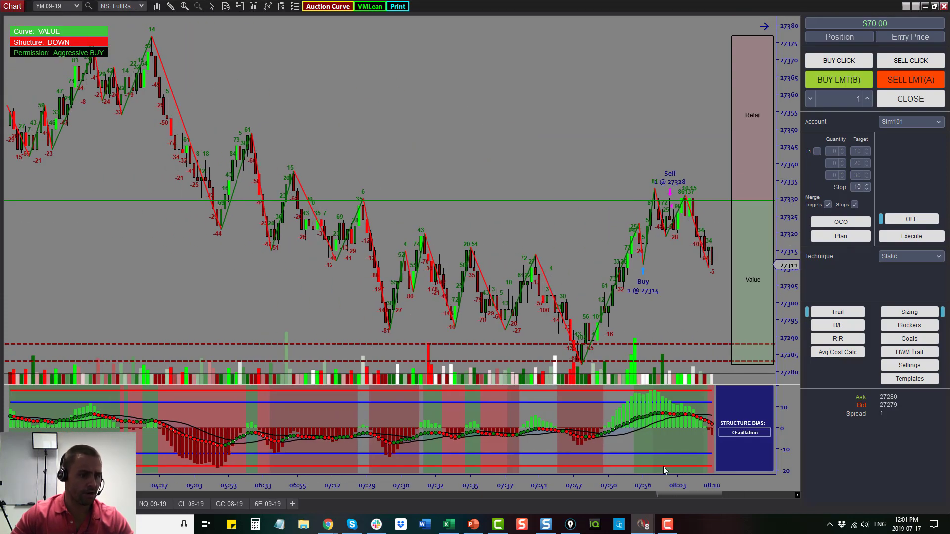
scroll(663, 466, up, 3)
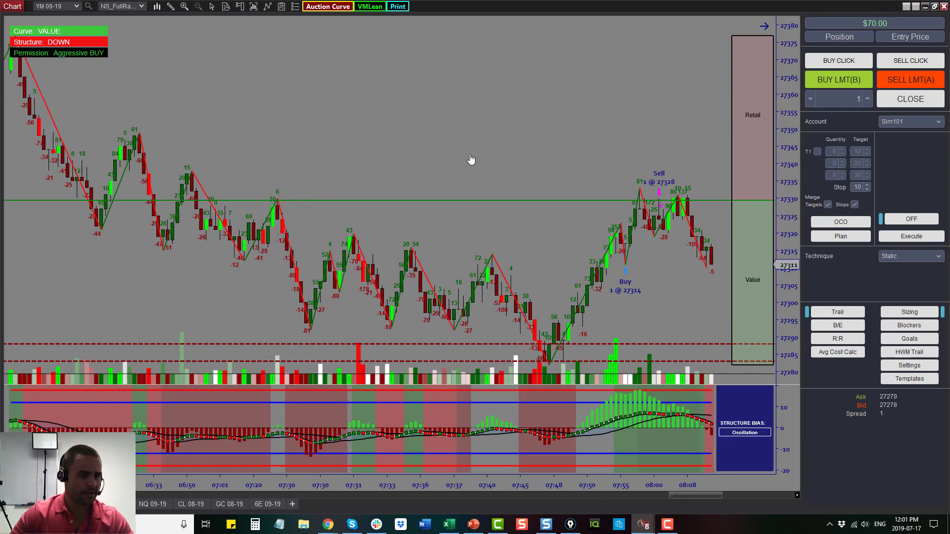
scroll(470, 159, up, 5)
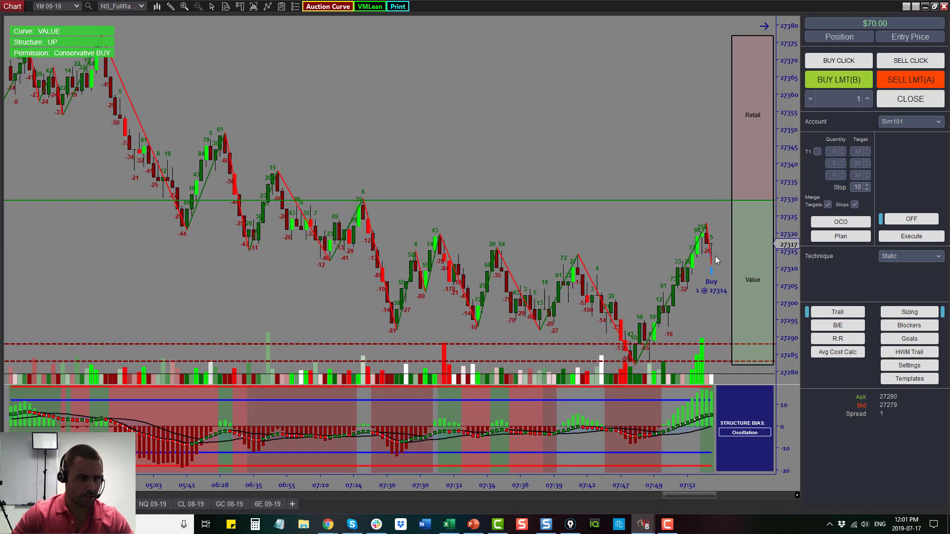
scroll(649, 276, down, 3)
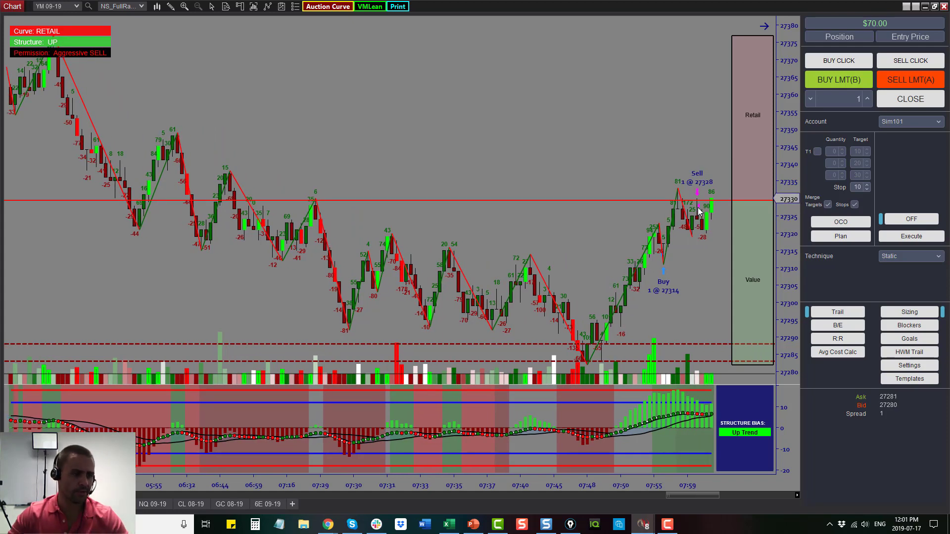
drag(628, 138, 539, 140)
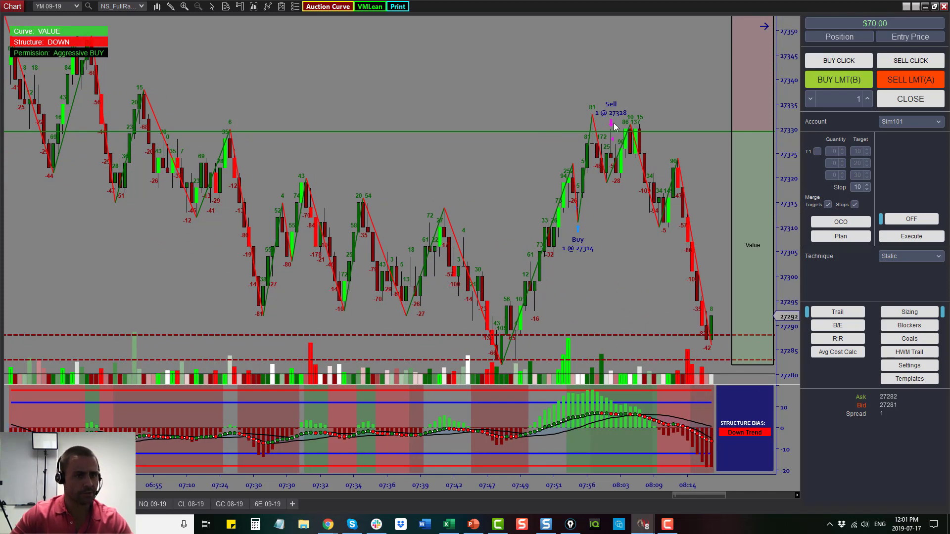
click(766, 29)
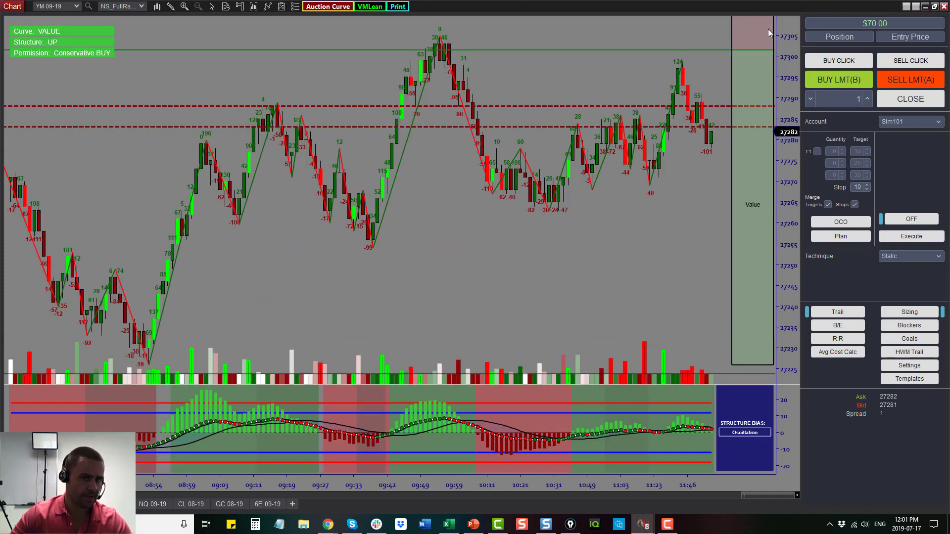
Set NQ 09-19's Plot executions to Text and marker, labelling planEntry1Long fills at 7944 and 7931.25.
click(152, 504)
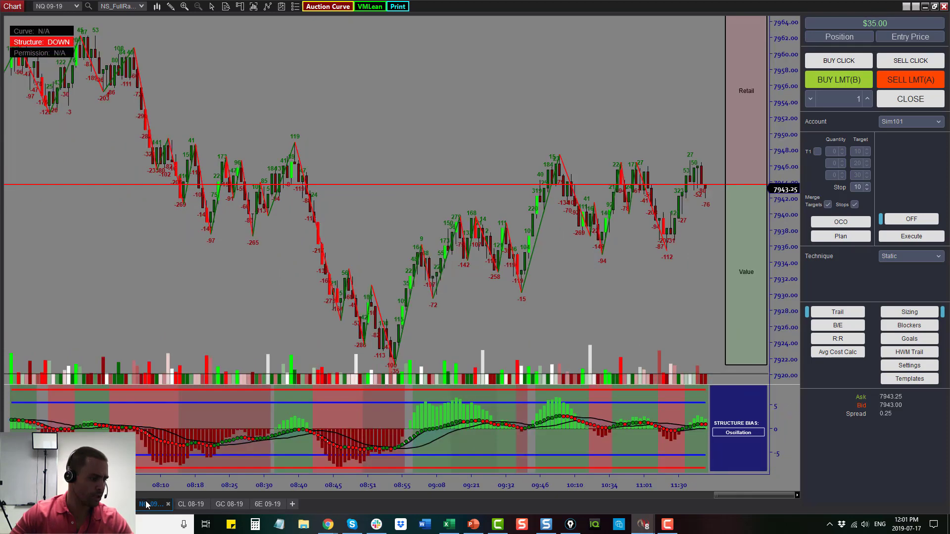
right_click(460, 73)
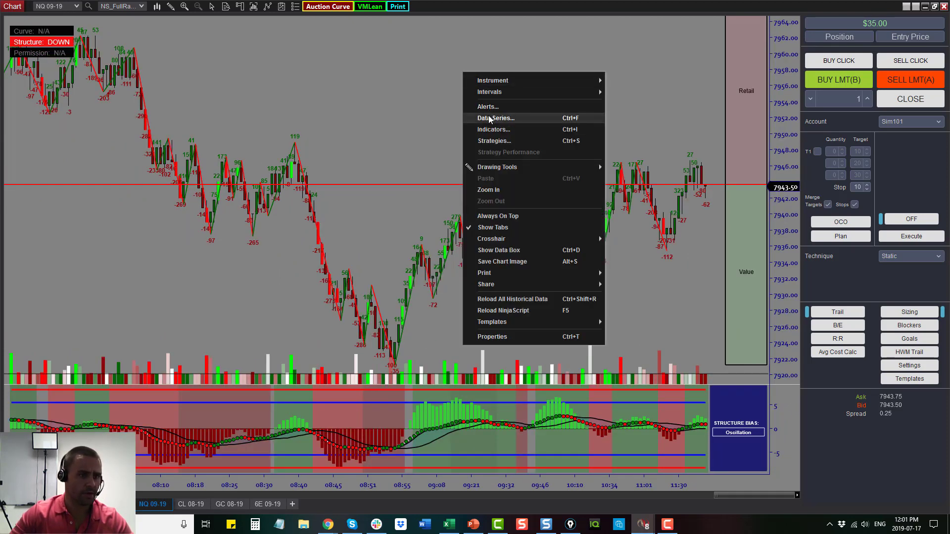
click(488, 118)
scroll(736, 221, down, 5)
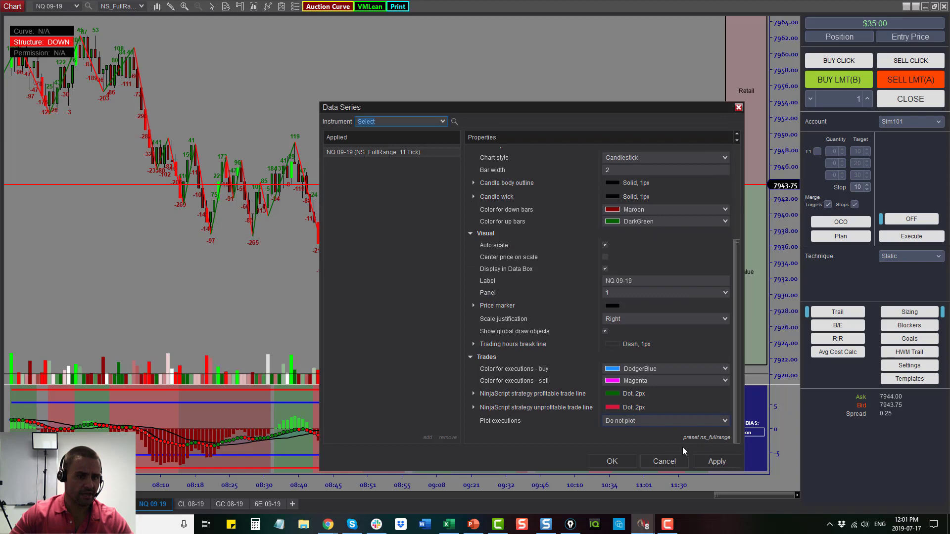
click(682, 421)
click(658, 451)
click(715, 461)
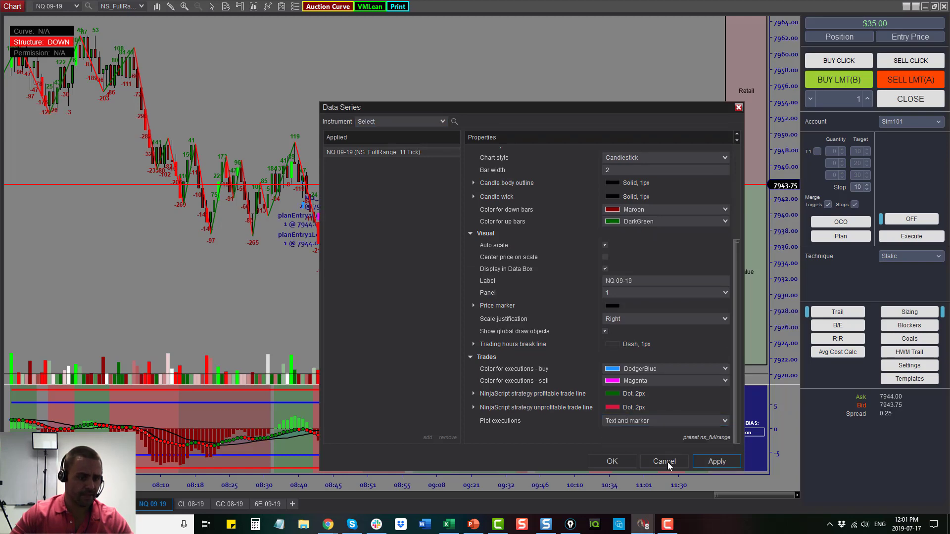
click(664, 461)
scroll(227, 119, up, 5)
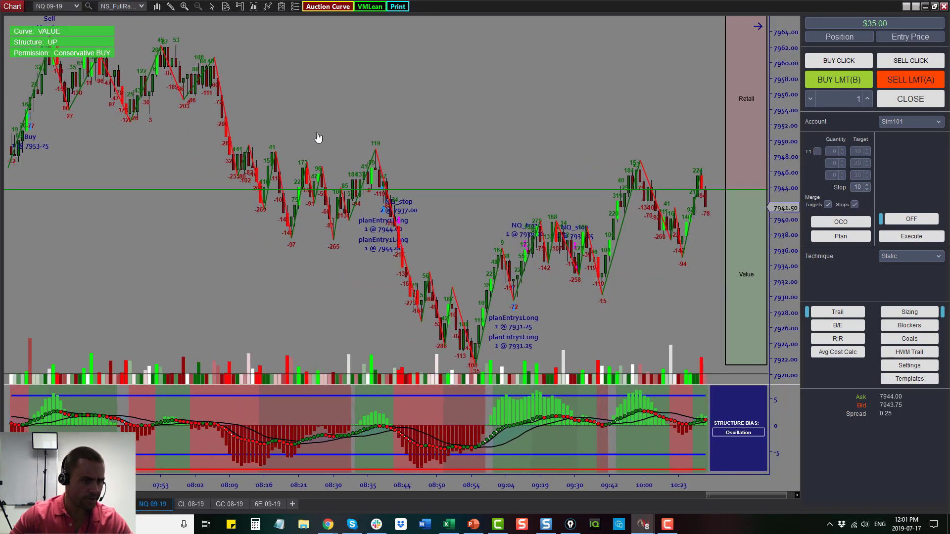
Zoom into the NQ Buy 1 @ 7953.25 trade, sketch yellow annotations on it, then clear them.
scroll(431, 487, up, 10)
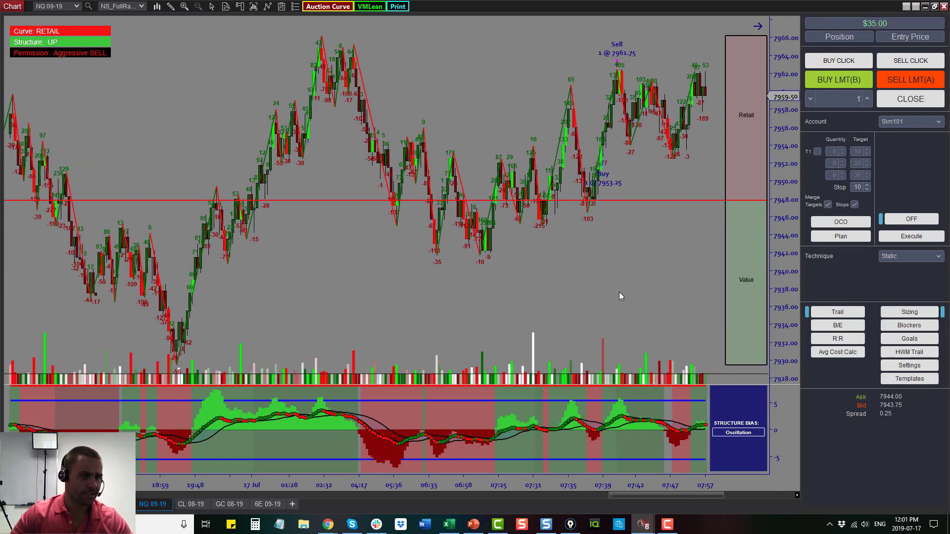
drag(655, 482, 509, 142)
mouse_move(642, 485)
mouse_down()
mouse_move(574, 128)
mouse_move(566, 135)
mouse_up()
mouse_move(547, 201)
mouse_down()
mouse_move(624, 201)
mouse_move(627, 133)
mouse_move(676, 286)
mouse_up()
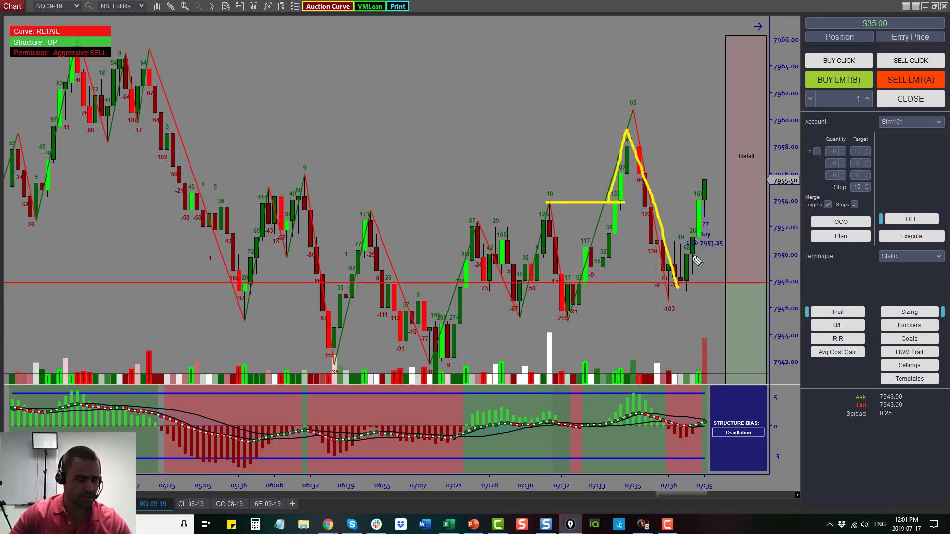
drag(683, 208, 705, 208)
mouse_move(678, 293)
mouse_down()
mouse_move(702, 259)
mouse_move(704, 218)
mouse_up()
mouse_move(698, 396)
mouse_down()
mouse_move(702, 437)
mouse_move(715, 408)
mouse_move(702, 396)
mouse_up()
key(Escape)
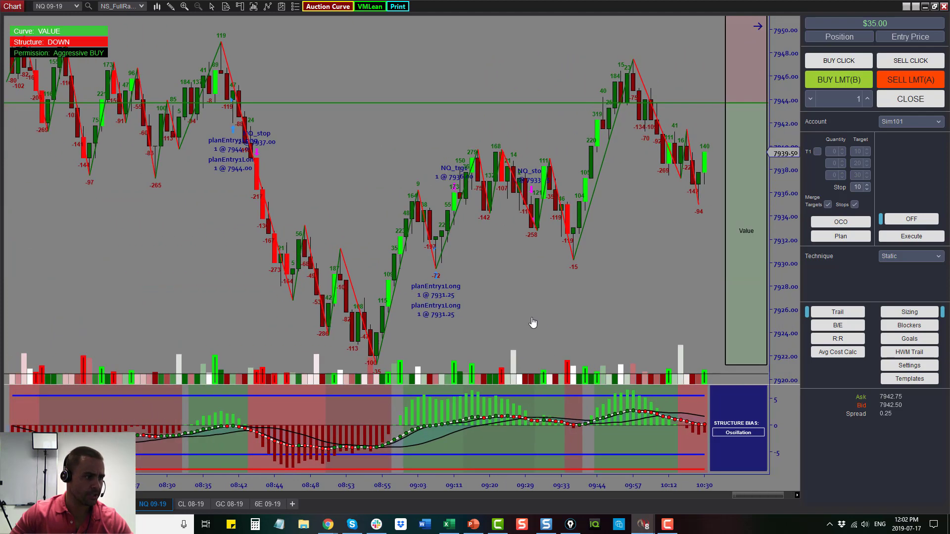
Rescale and pan the NQ chart to about 09:30, showing NQ_stop exits at 7937.00 and 7933.75.
drag(192, 300, 658, 322)
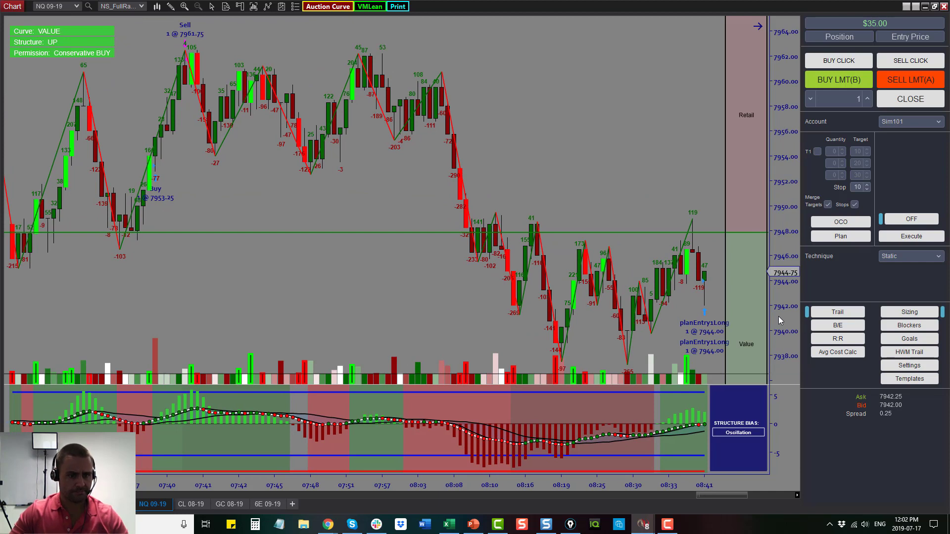
drag(778, 317, 779, 200)
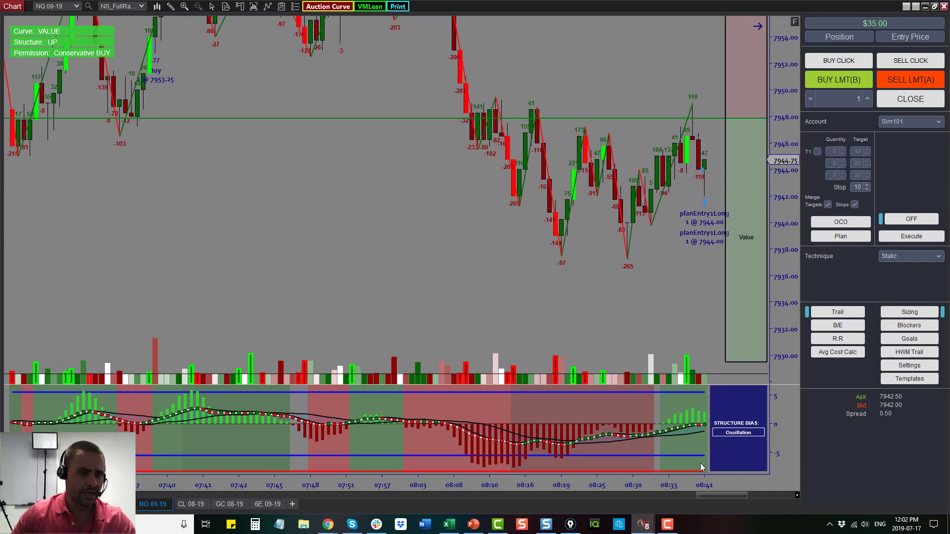
drag(692, 482, 673, 482)
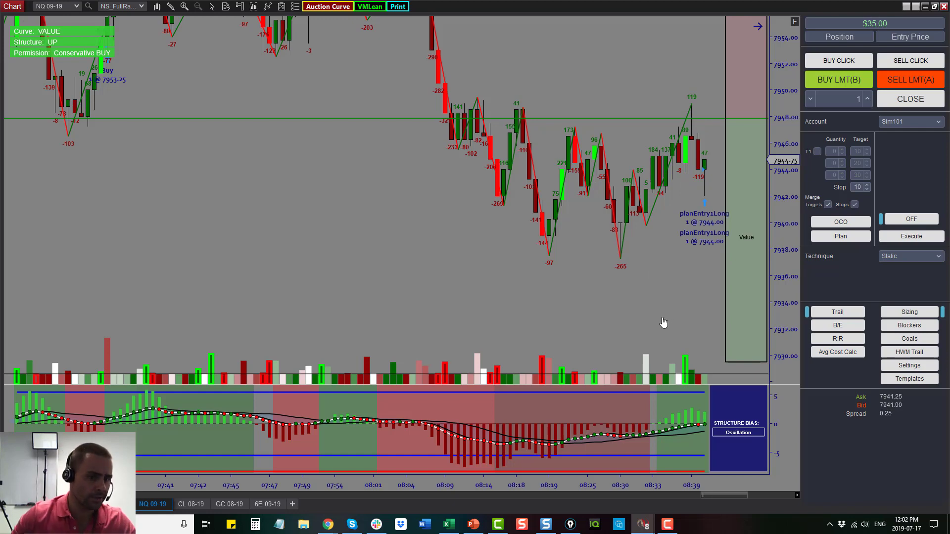
drag(664, 325, 521, 307)
click(793, 23)
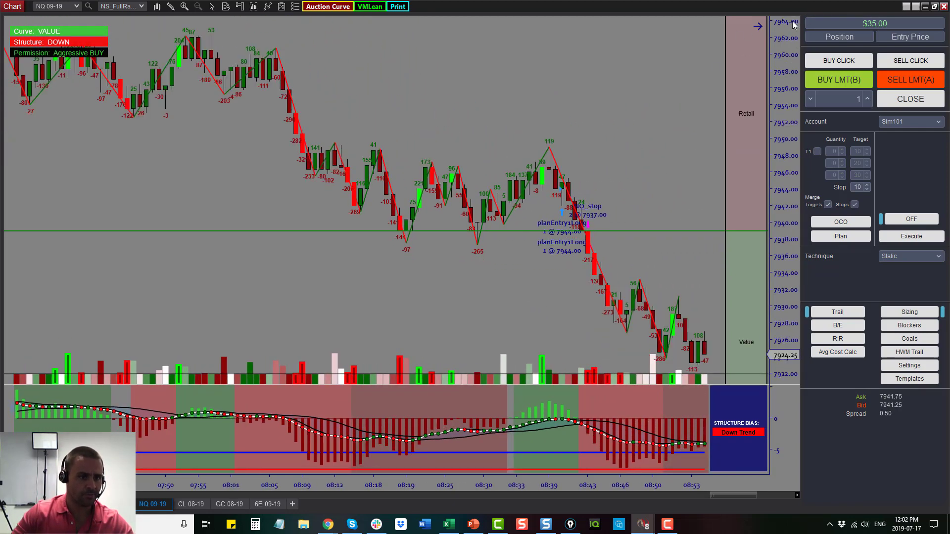
drag(652, 142, 570, 169)
drag(678, 482, 640, 492)
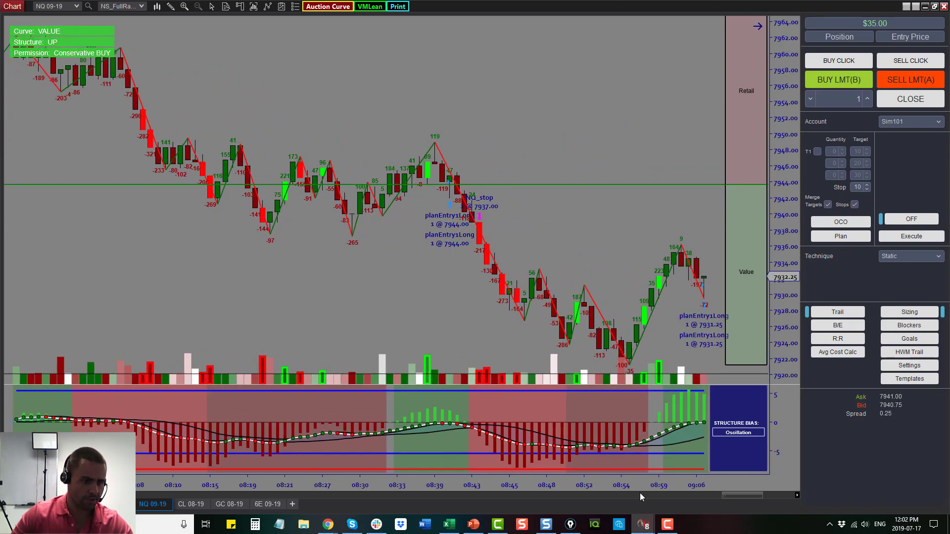
drag(628, 245, 495, 274)
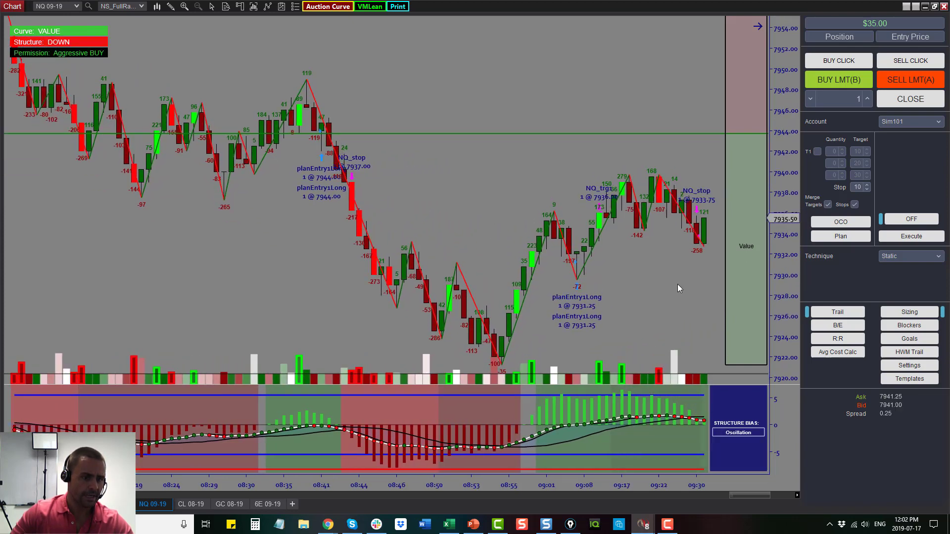
Switch to GC 08-19 and set its Data Series Plot executions option to Text and marker.
click(757, 27)
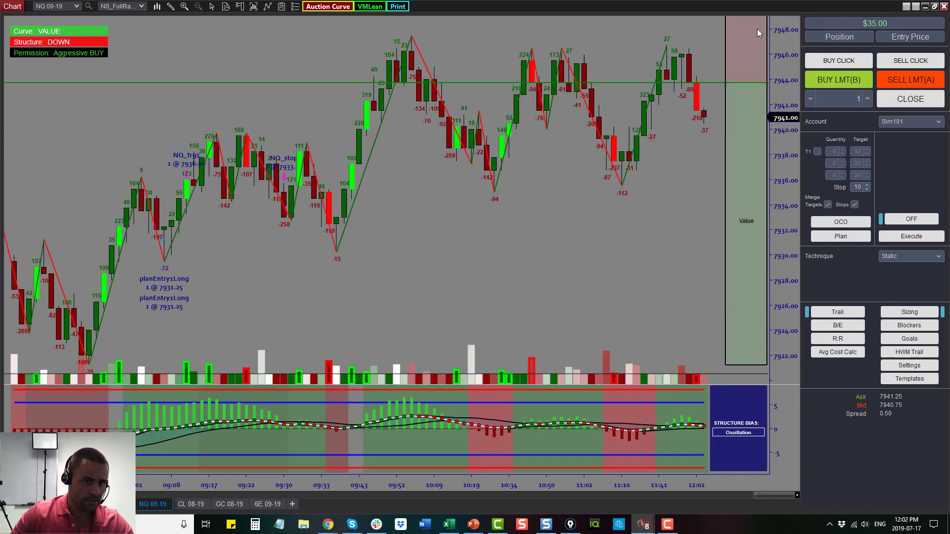
click(227, 505)
drag(444, 491, 554, 485)
right_click(231, 94)
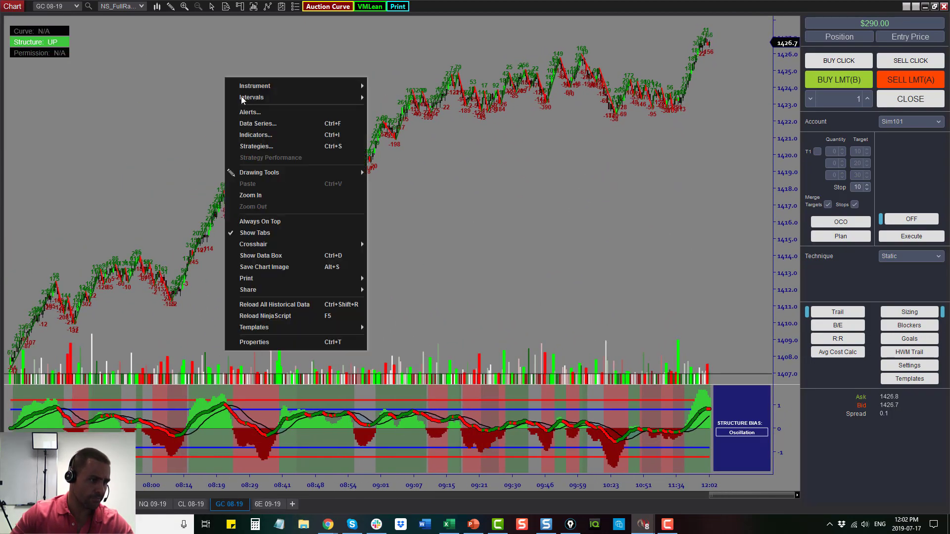
click(250, 123)
drag(734, 206, 734, 300)
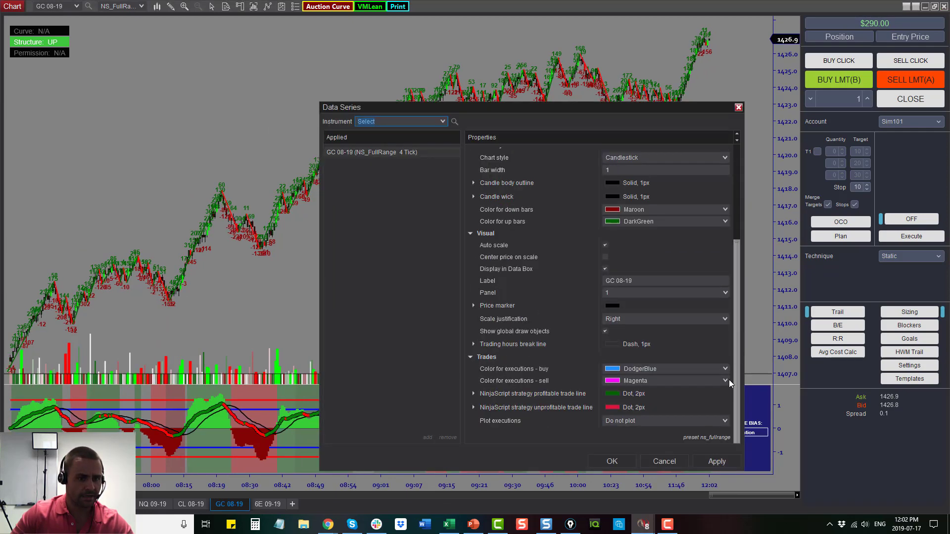
click(720, 421)
click(701, 460)
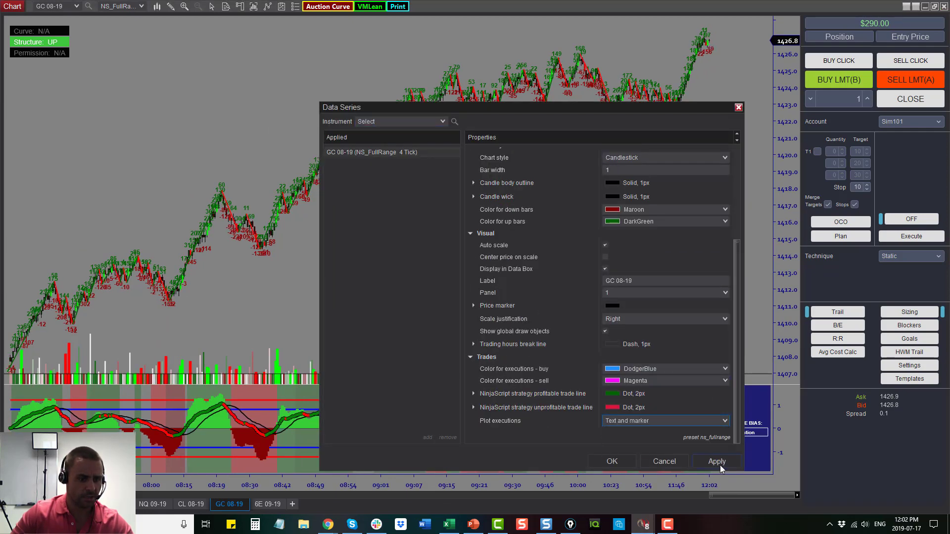
click(713, 461)
click(663, 461)
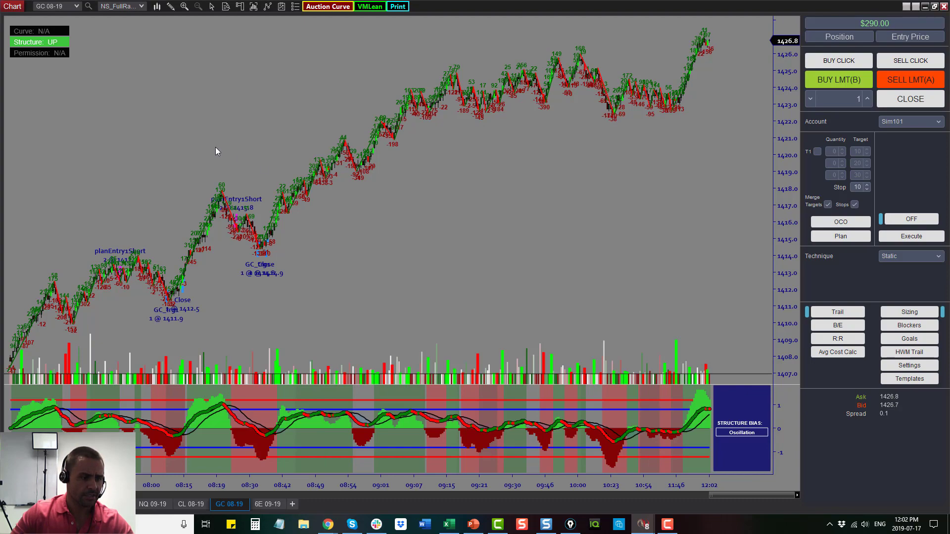
Zoom into the GC bars, mark the recent bars and high in yellow, then erase the marks.
scroll(616, 227, up, 10)
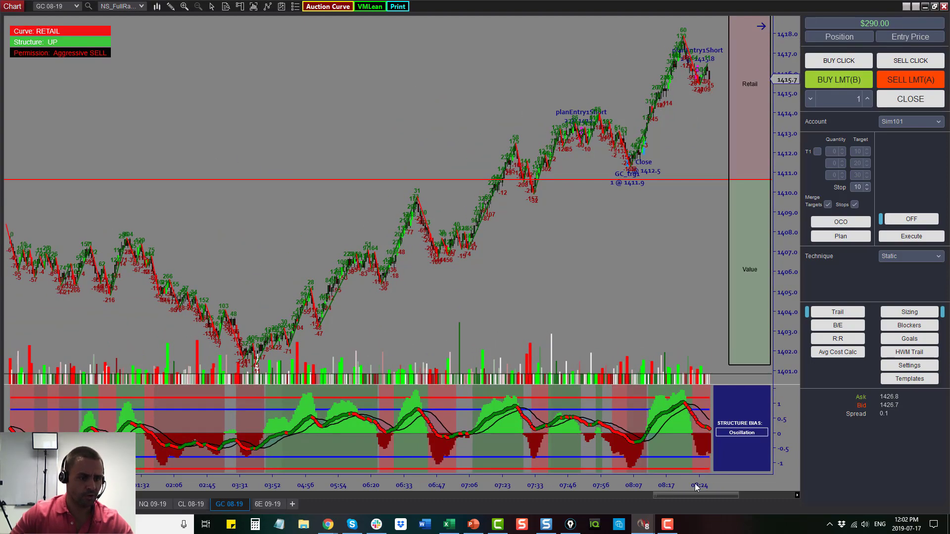
drag(696, 487, 471, 416)
scroll(606, 399, up, 2)
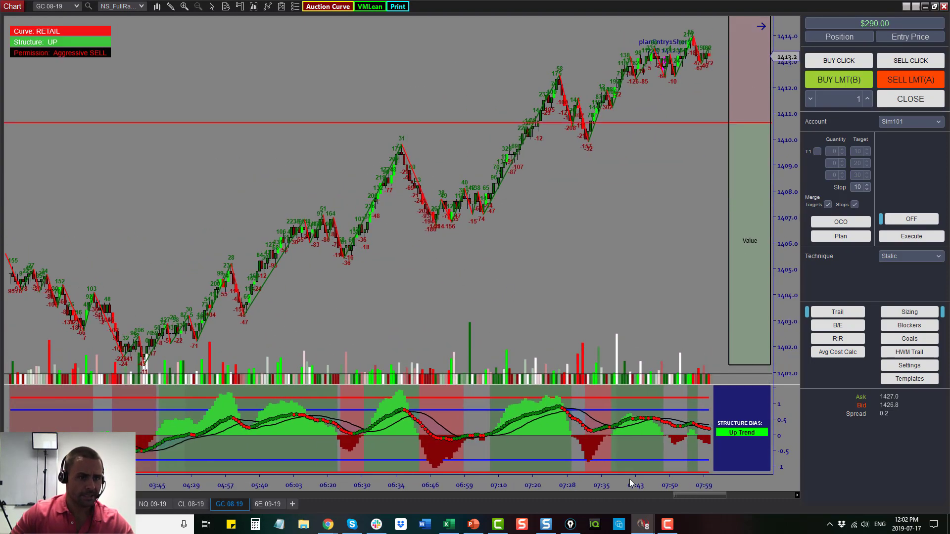
scroll(631, 483, up, 3)
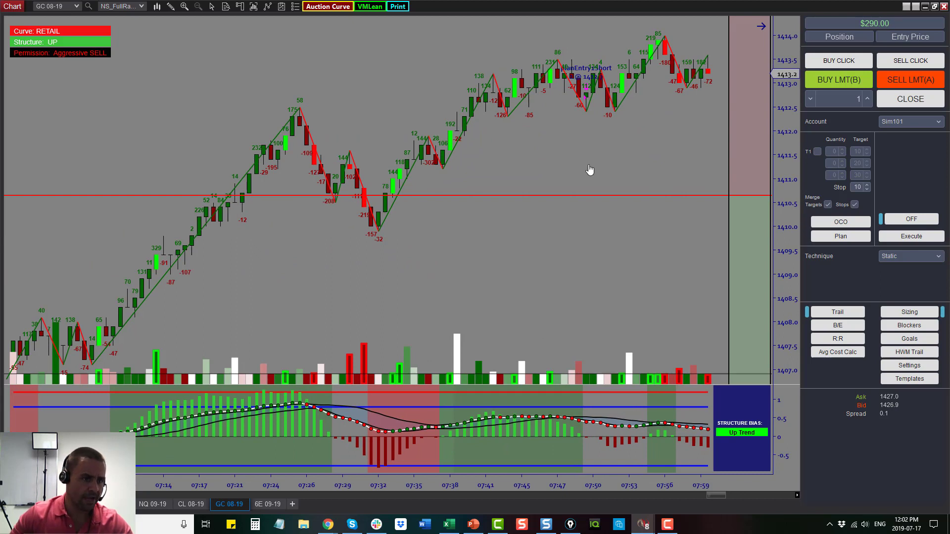
scroll(564, 174, down, 4)
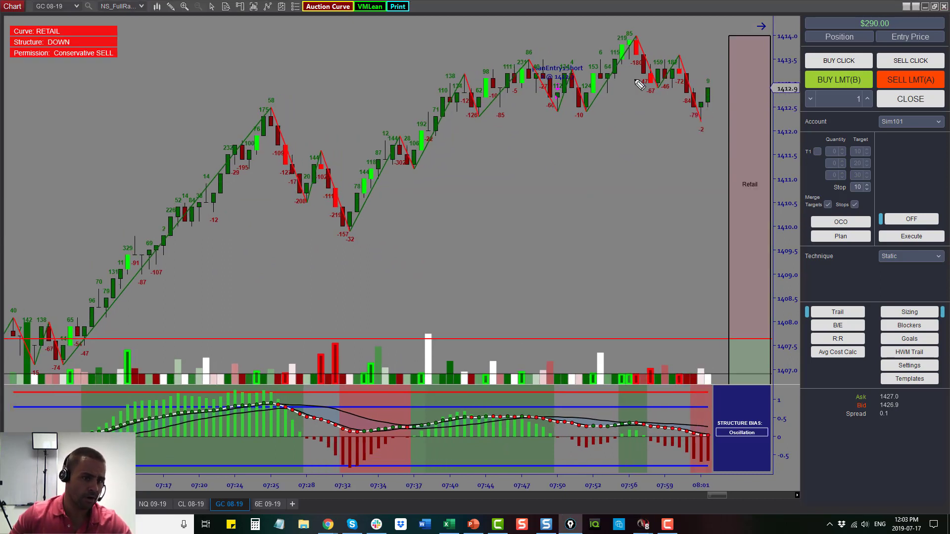
mouse_move(640, 87)
mouse_down()
mouse_move(712, 85)
mouse_move(687, 75)
mouse_move(679, 88)
mouse_move(711, 82)
mouse_up()
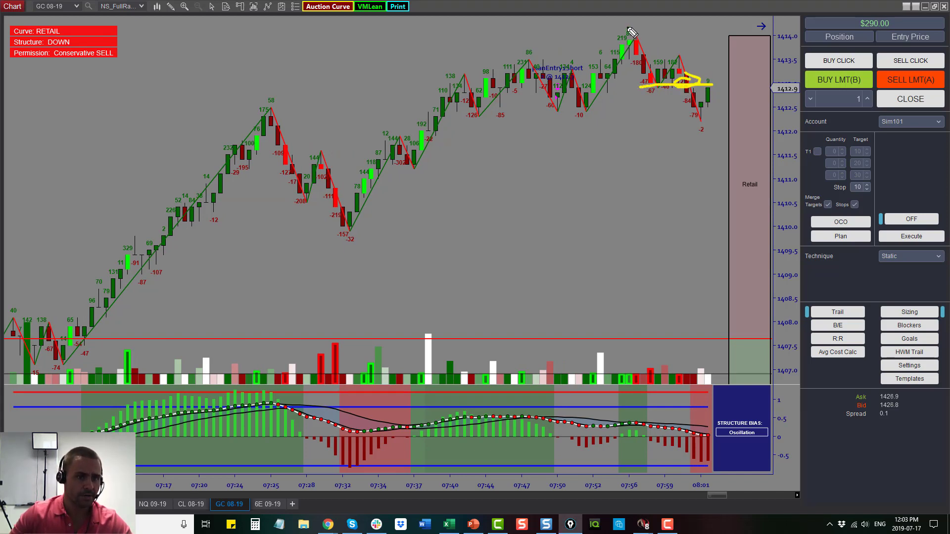
drag(624, 28, 656, 27)
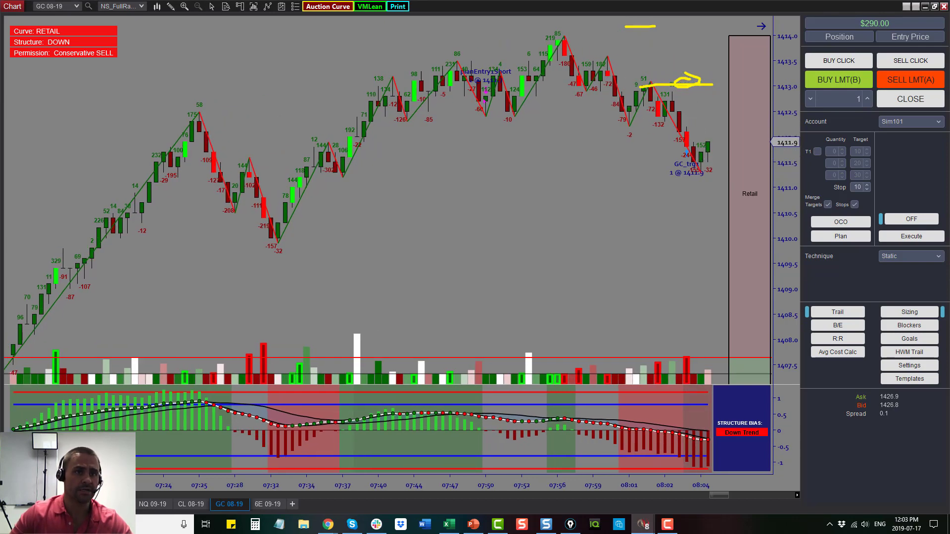
key(Escape)
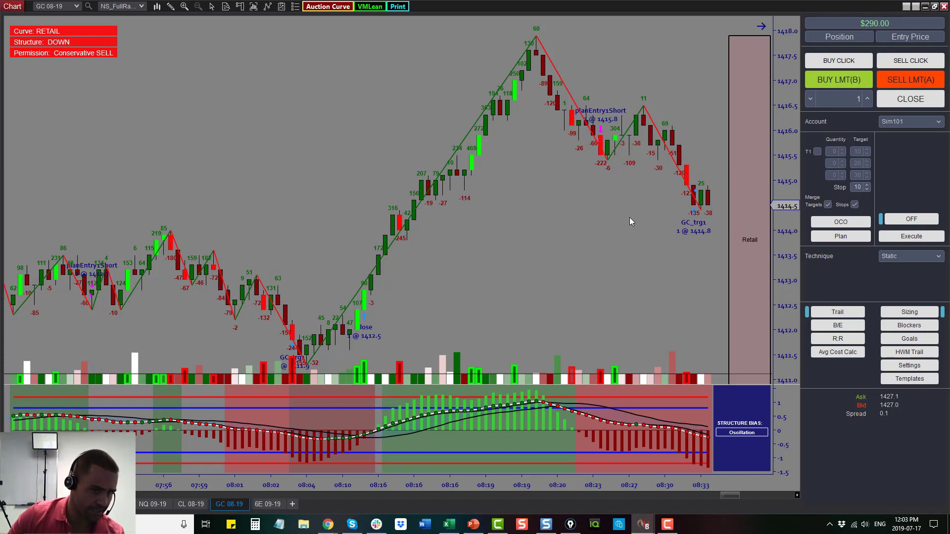
Pan the GC chart forward through 09:29, jump to the latest bars and restore the full workspace.
drag(601, 476, 650, 483)
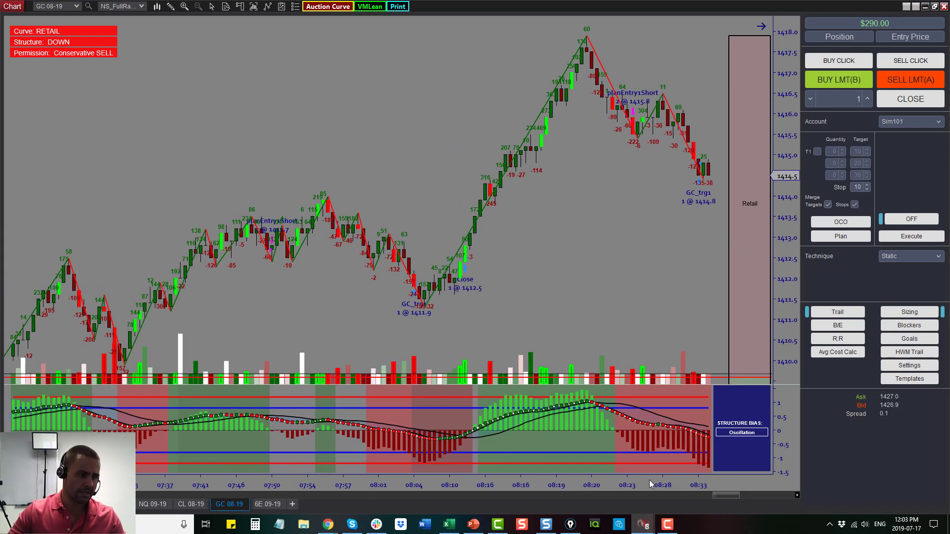
drag(616, 228, 284, 279)
drag(533, 243, 314, 259)
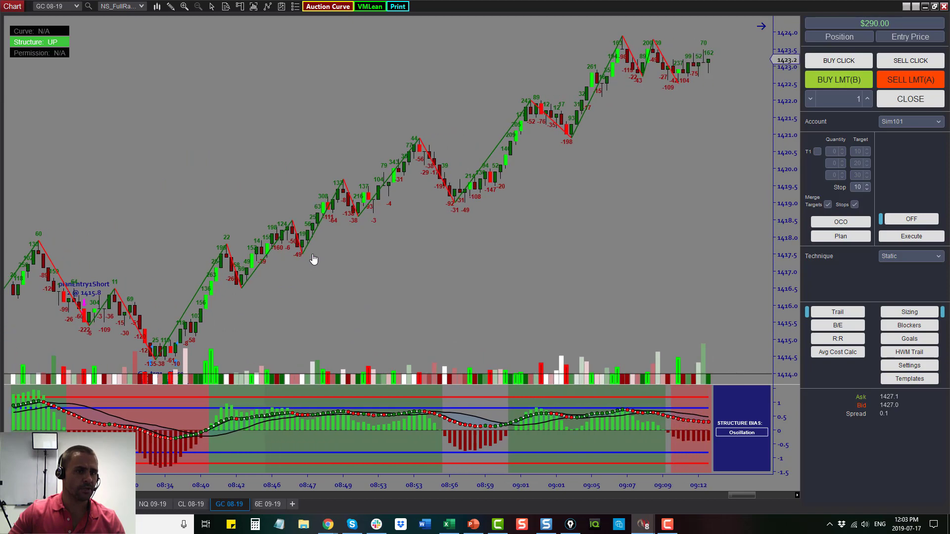
drag(491, 241, 404, 247)
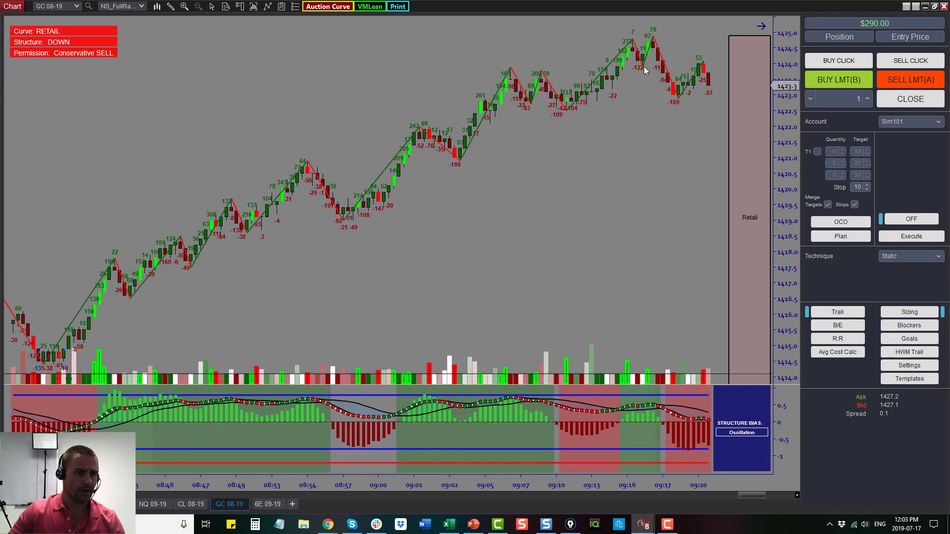
drag(645, 81, 544, 118)
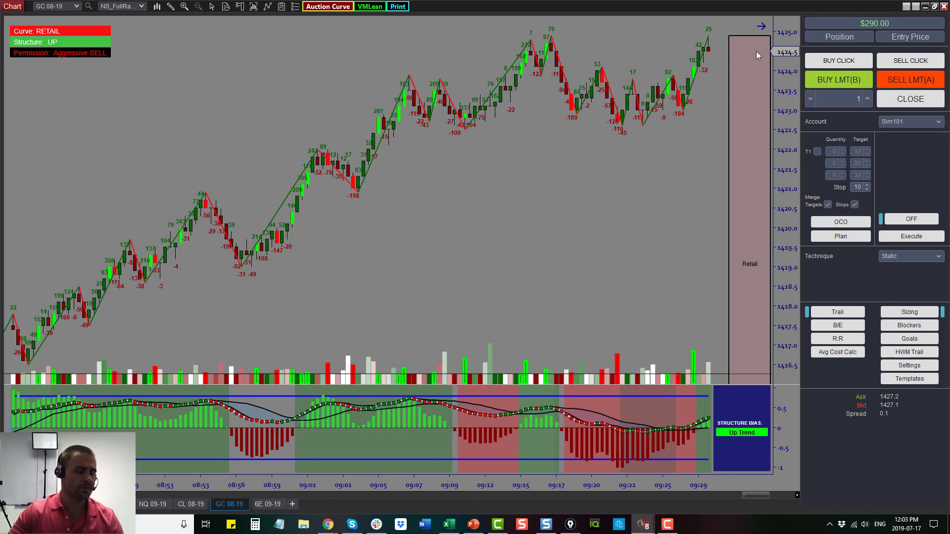
click(761, 27)
click(935, 7)
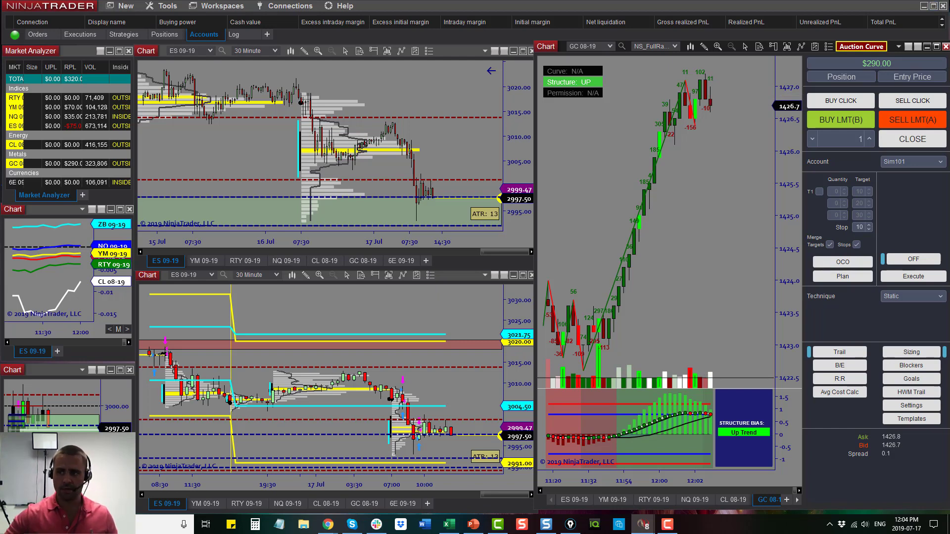
In Chrome, load the NeuroStreet homepage, dismiss the BOGO sale popup, and follow the FREE PASS link.
click(328, 524)
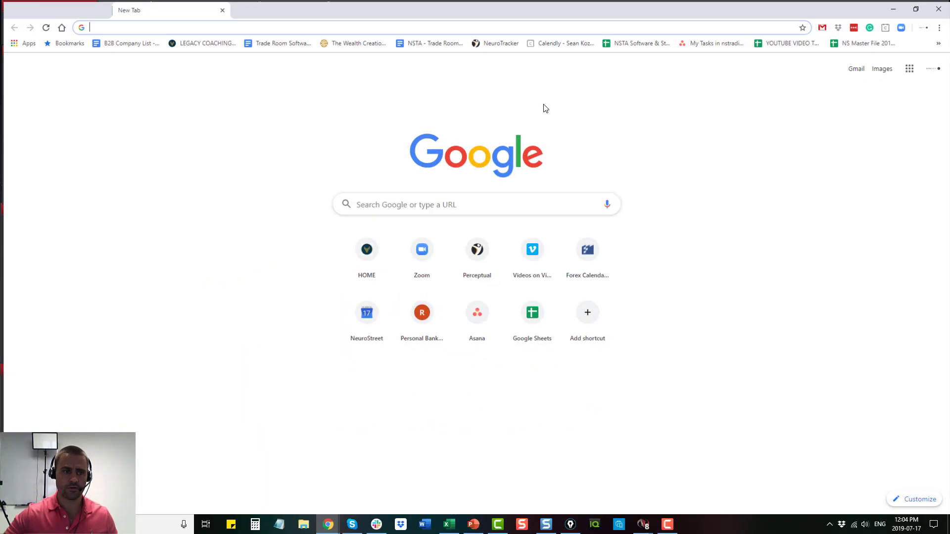
click(365, 248)
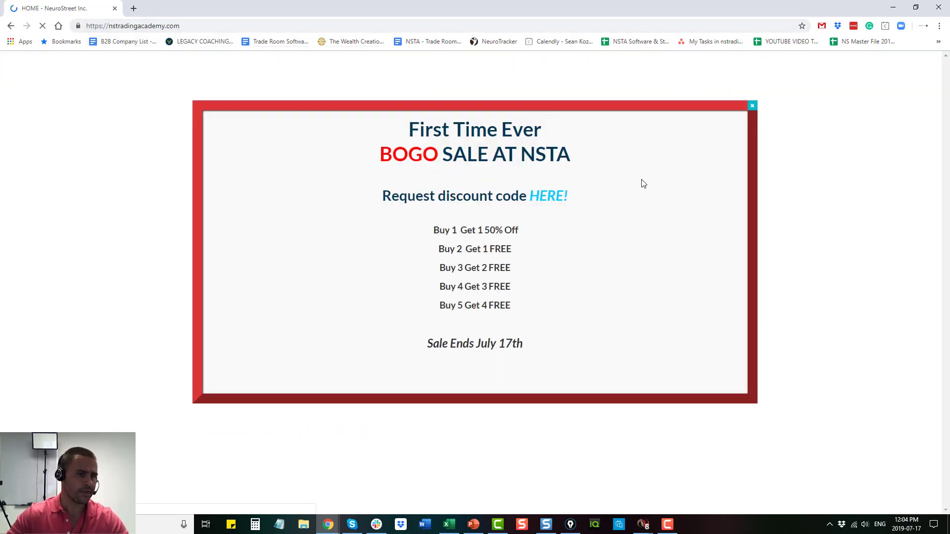
click(752, 108)
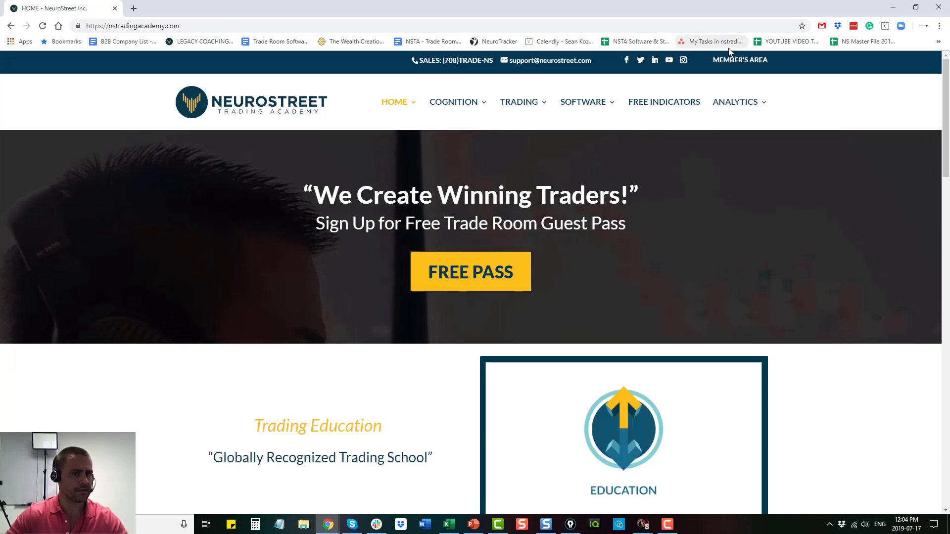
click(457, 279)
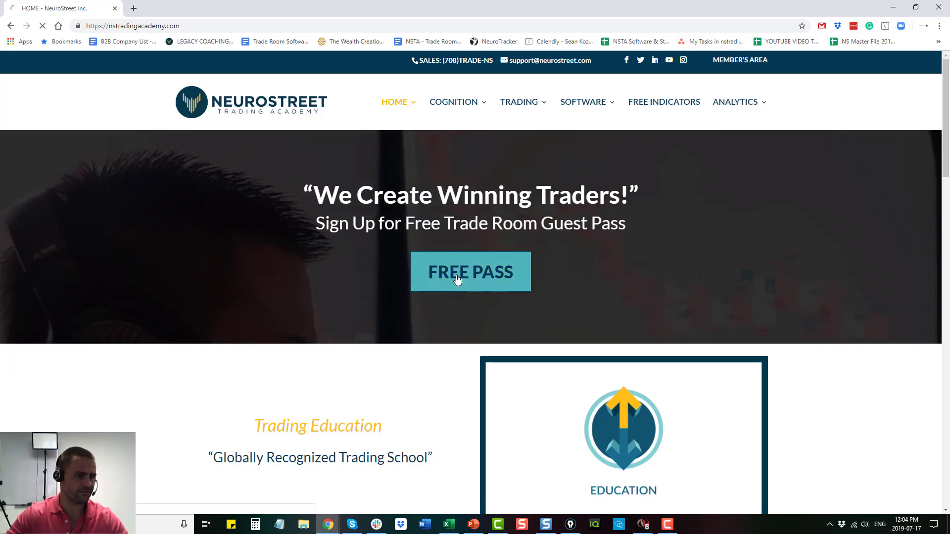